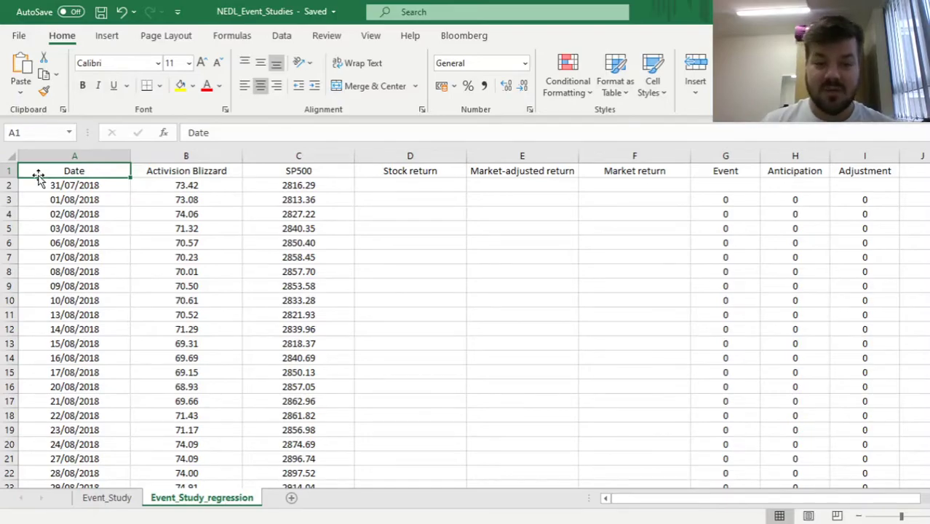
# - Calculate the first Activision Blizzard stock return in D3 with the formula =B3/B2-1
pyautogui.moveTo(39, 176); pyautogui.dragTo(100, 166)
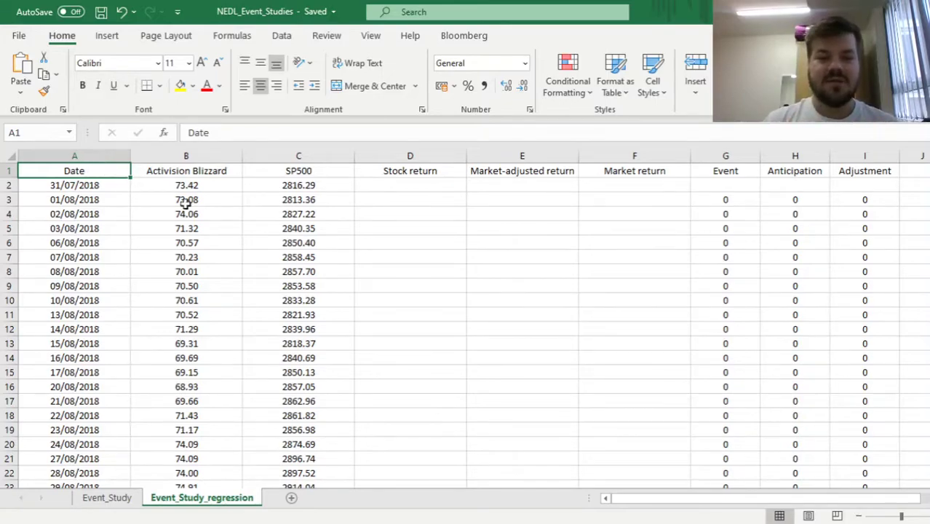
pyautogui.click(402, 198)
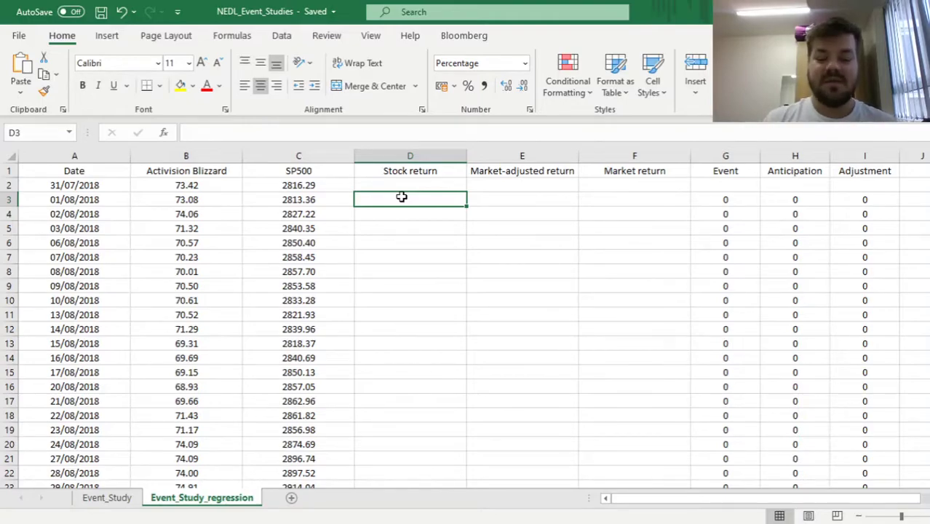
pyautogui.write('=')
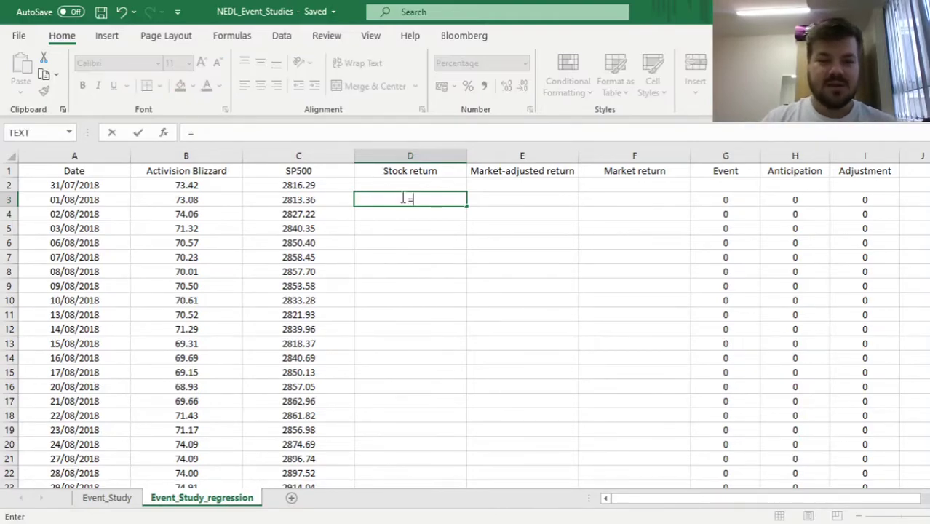
pyautogui.click(159, 201)
pyautogui.write('/')
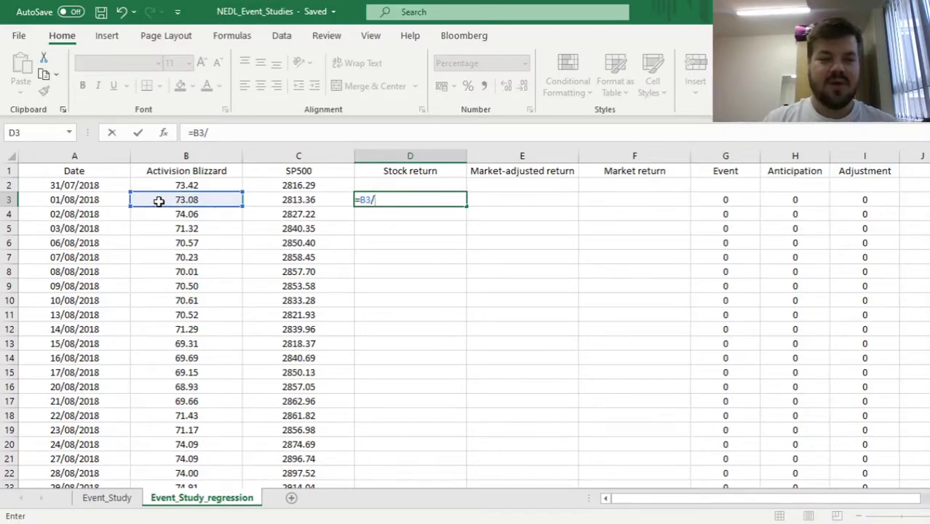
pyautogui.click(178, 186)
pyautogui.write('-1')
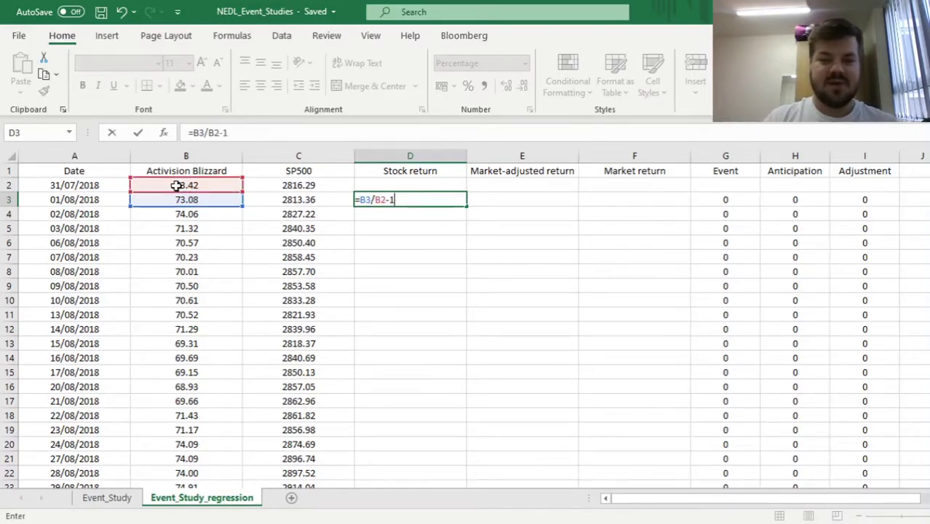
pyautogui.press('Return')
pyautogui.press('Up')
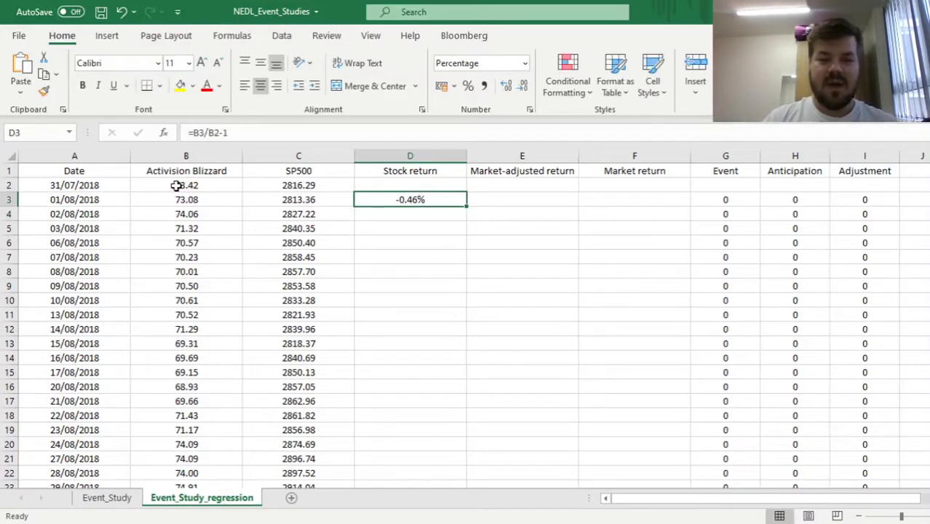
# - Calculate the first SP500 market return in F3 with the formula =C3/C2-1
pyautogui.click(644, 201)
pyautogui.write('=')
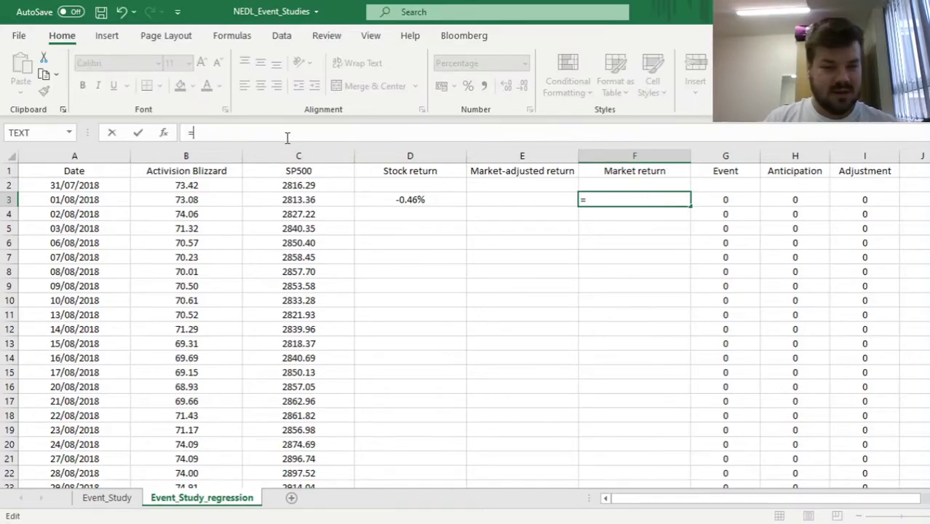
pyautogui.click(293, 200)
pyautogui.write('/')
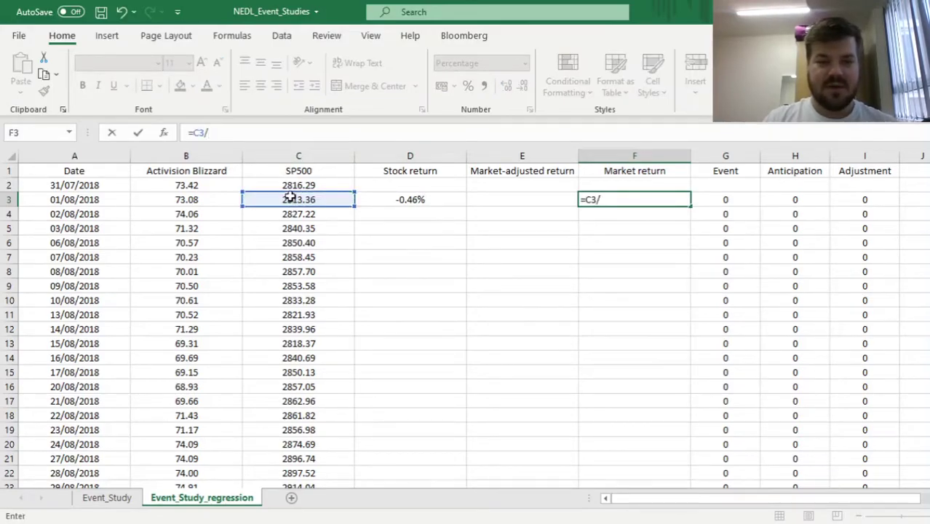
pyautogui.click(287, 186)
pyautogui.press('Return')
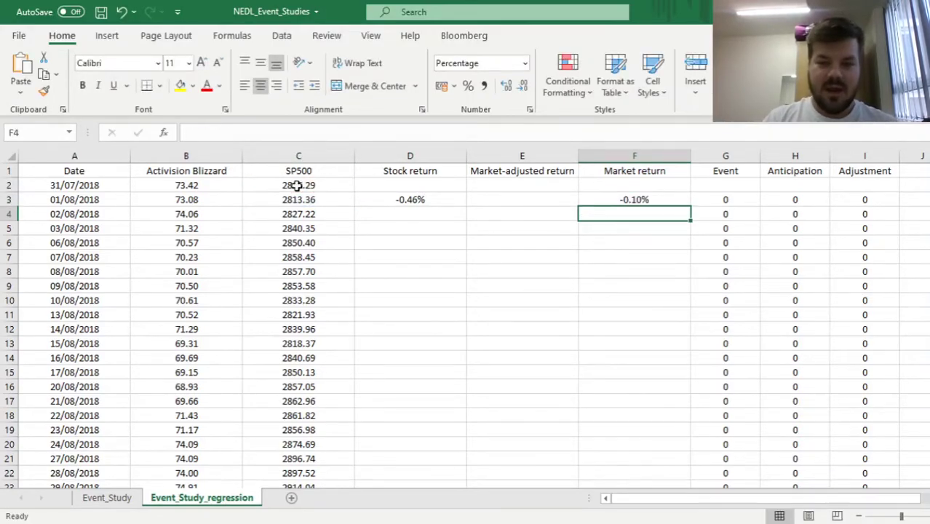
# - Fill the Stock return and Market return formulas from row 3 down to the last date
pyautogui.click(430, 199)
pyautogui.doubleClick(467, 206)
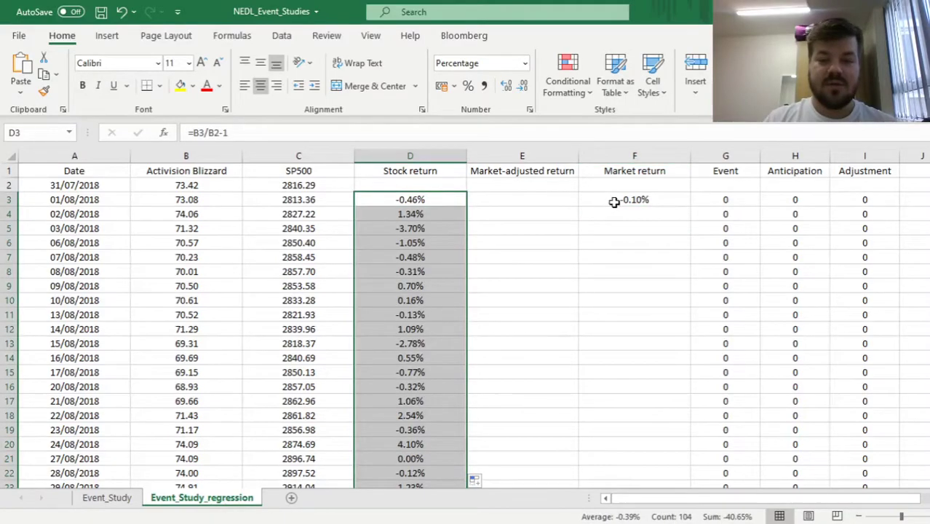
pyautogui.click(625, 199)
pyautogui.doubleClick(691, 205)
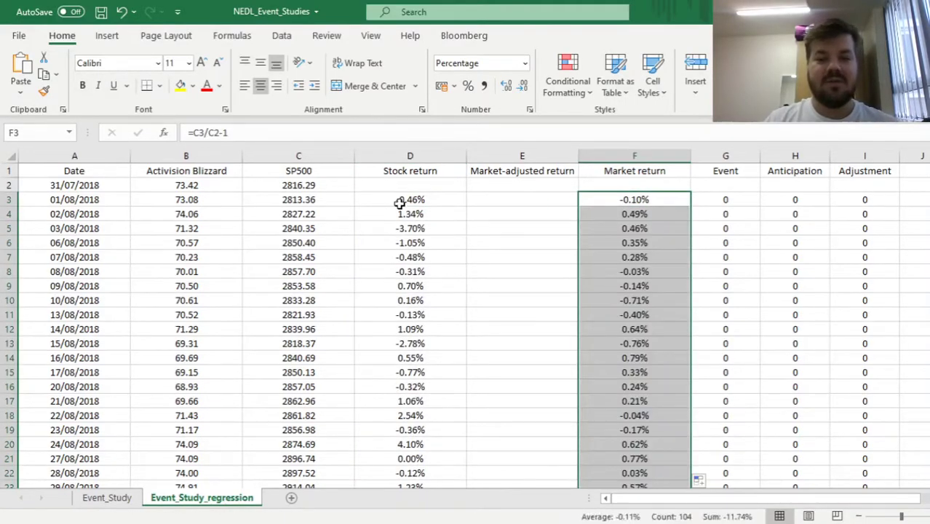
pyautogui.click(78, 200)
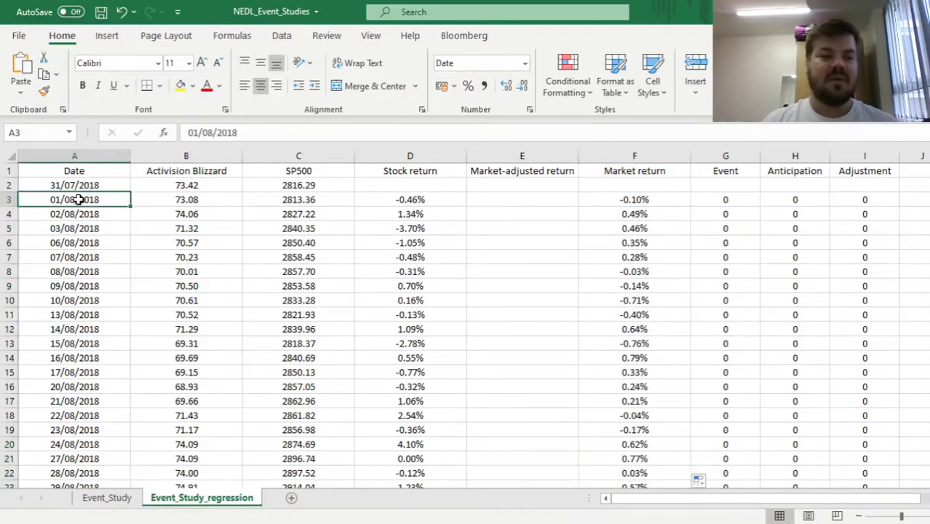
pyautogui.press('Up')
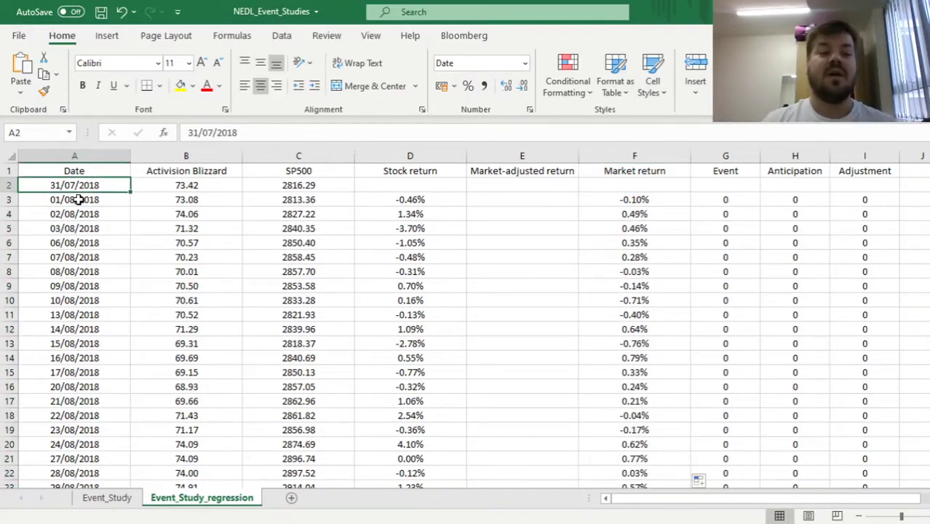
pyautogui.hotkey('ctrl', 'Down')
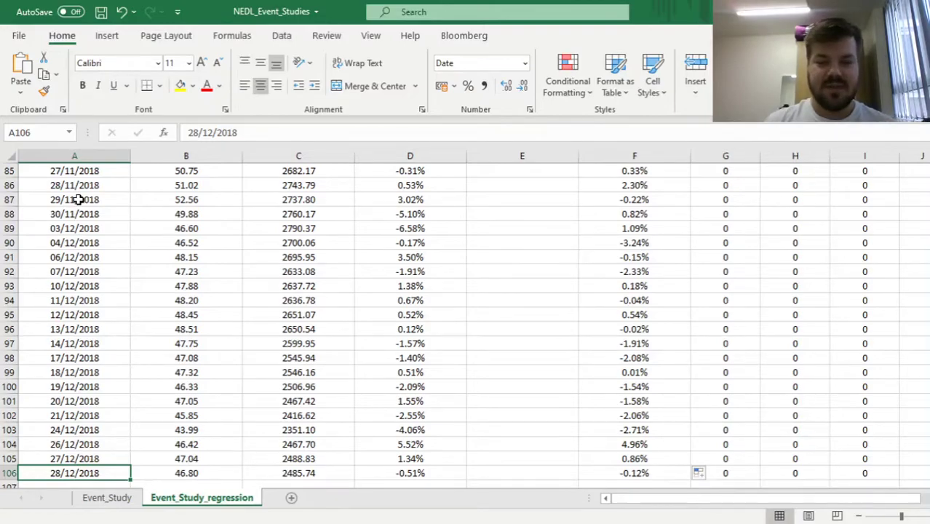
pyautogui.hotkey('ctrl', 'Home')
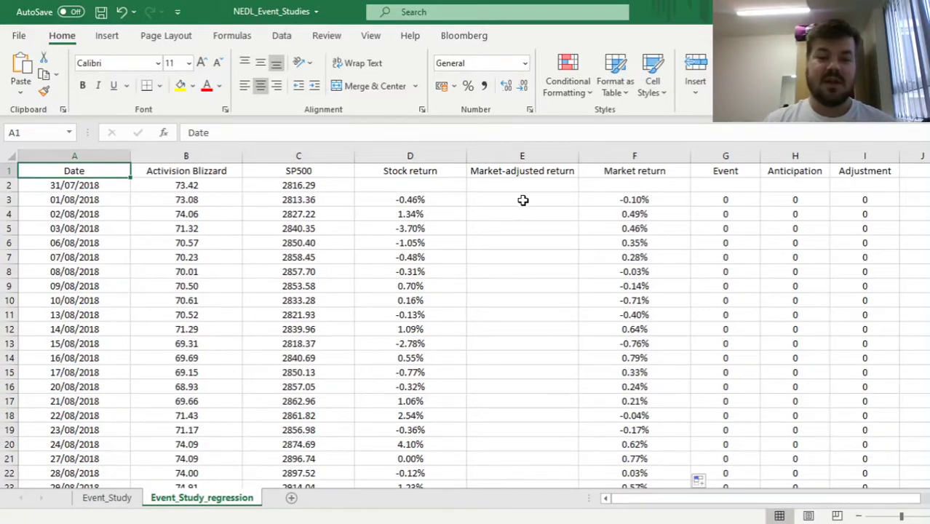
# - Calculate the market-adjusted return in E3 as =D3-F3 and fill the formula down to the last date
pyautogui.click(522, 200)
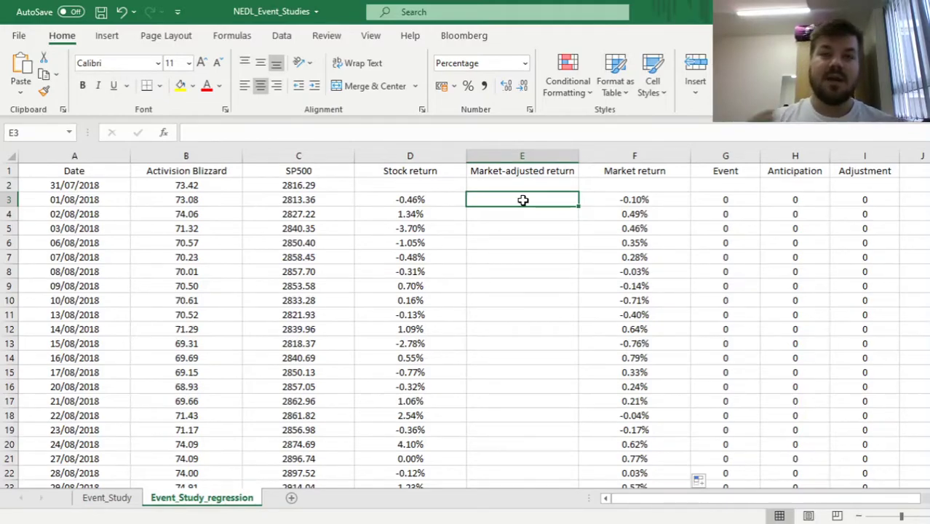
pyautogui.write('=')
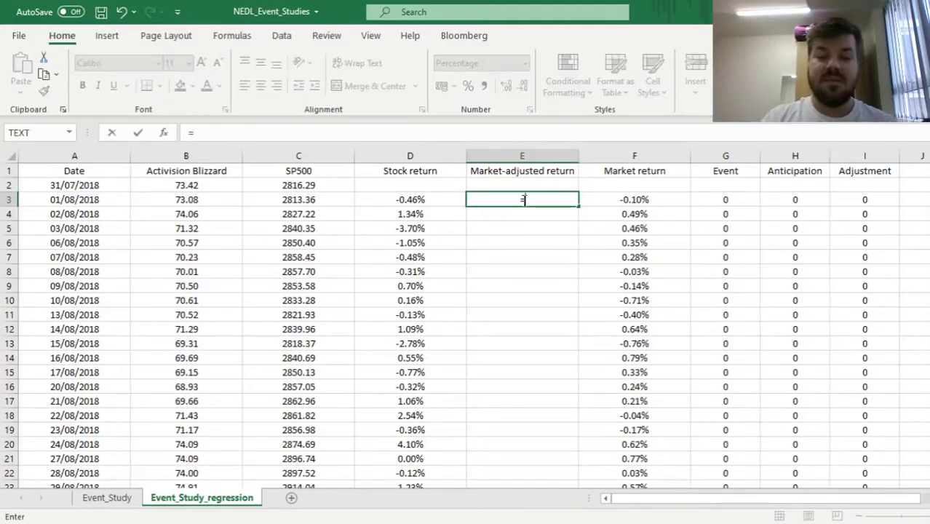
pyautogui.click(421, 199)
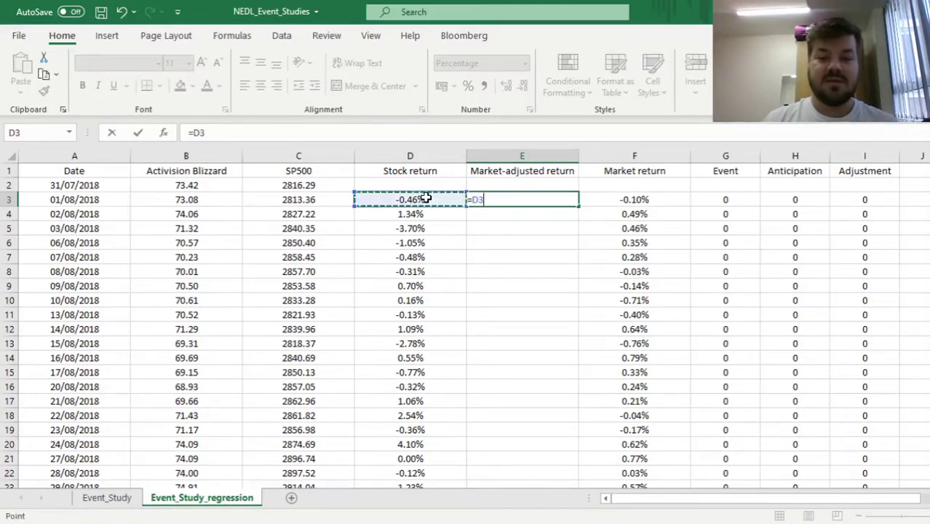
pyautogui.write('-')
pyautogui.click(623, 197)
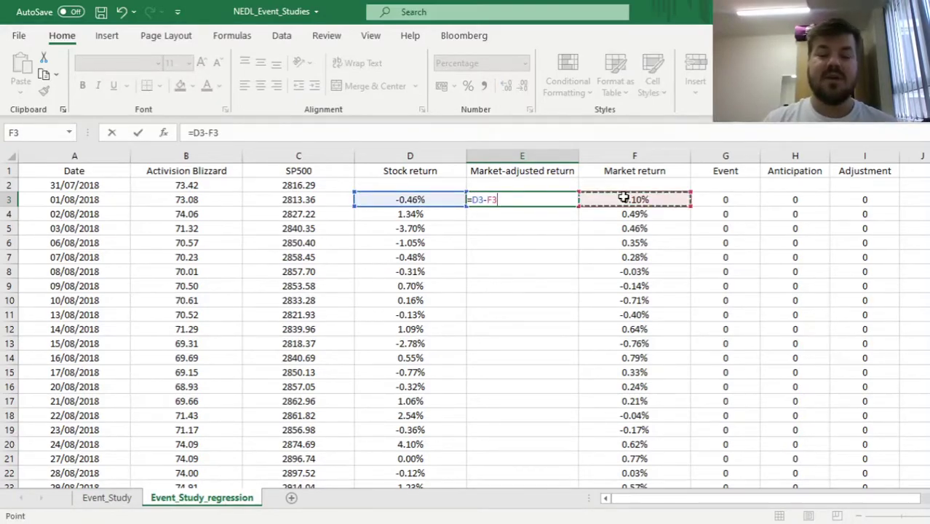
pyautogui.press('Return')
pyautogui.click(570, 199)
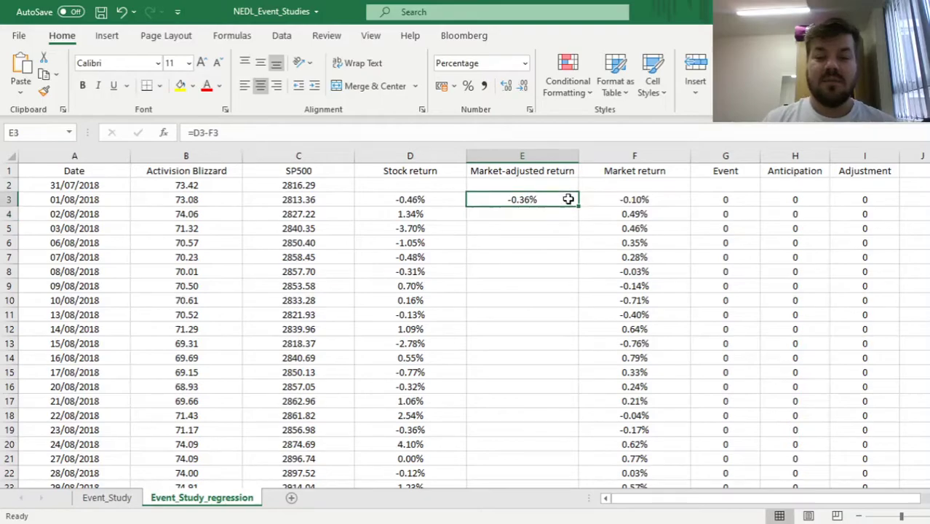
pyautogui.doubleClick(578, 207)
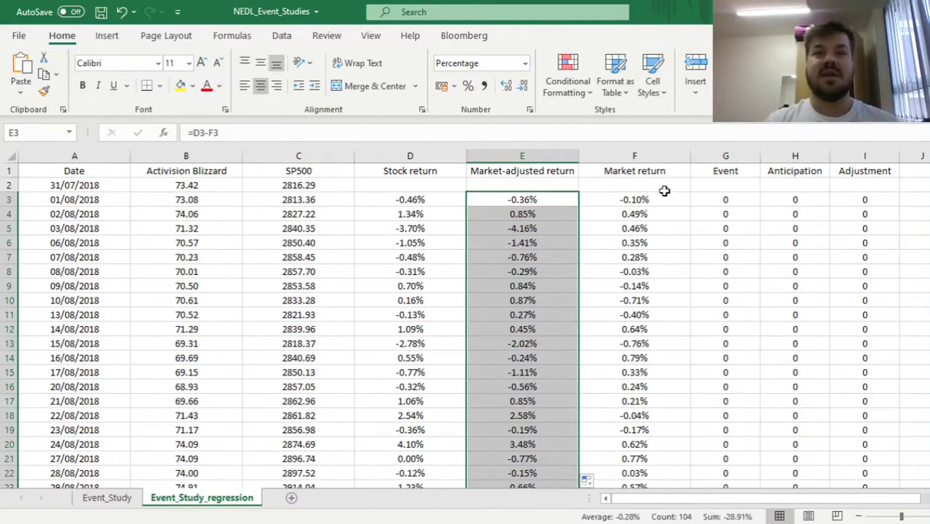
pyautogui.click(724, 172)
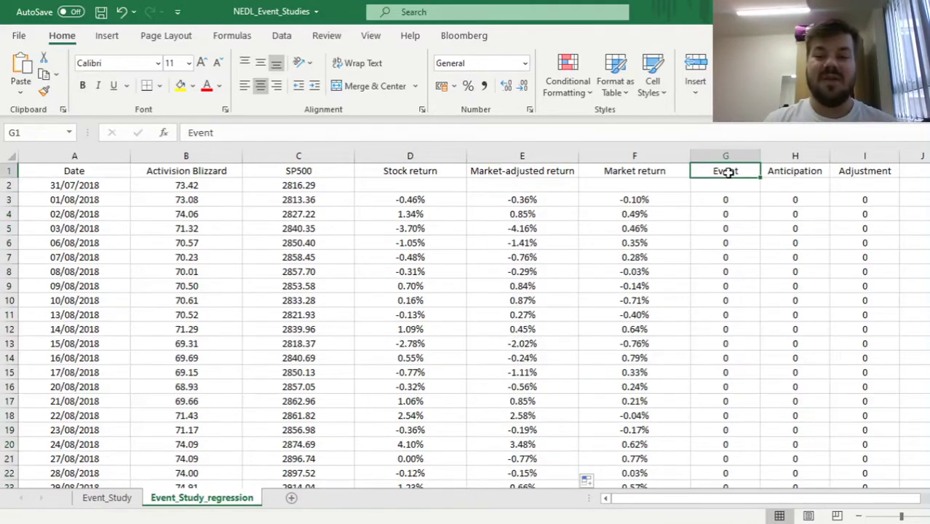
pyautogui.click(805, 175)
pyautogui.click(867, 174)
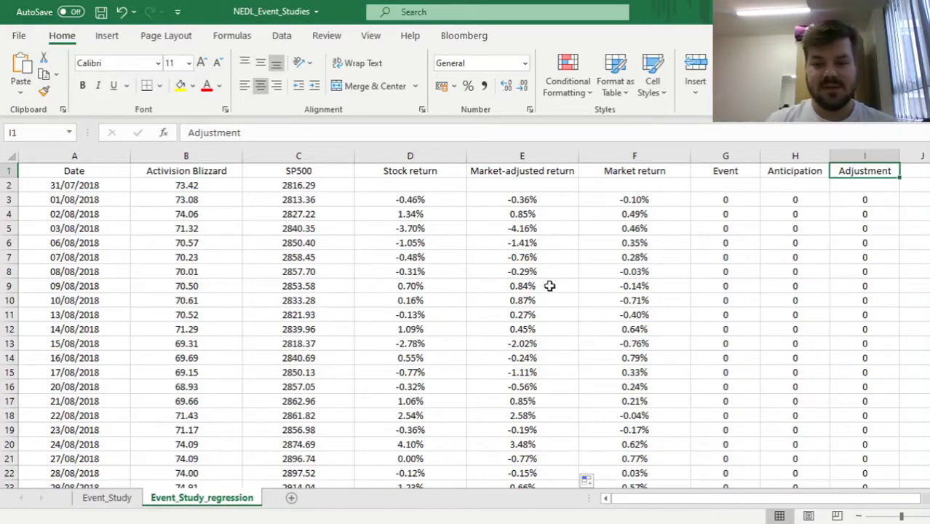
# - Set the Event dummy to 1 in G70 for the date 05/11/2018
pyautogui.click(196, 200)
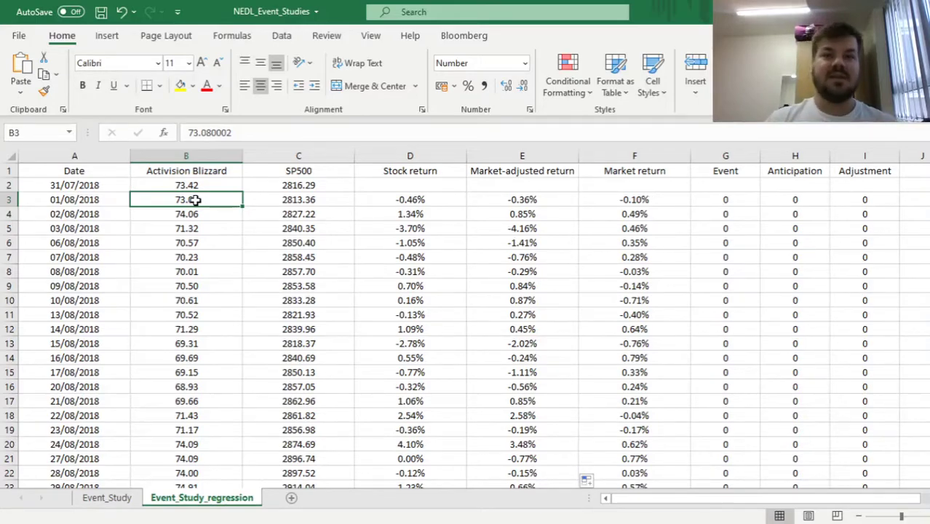
pyautogui.scroll(-14, 196, 200)
pyautogui.scroll(-7, 360, 256)
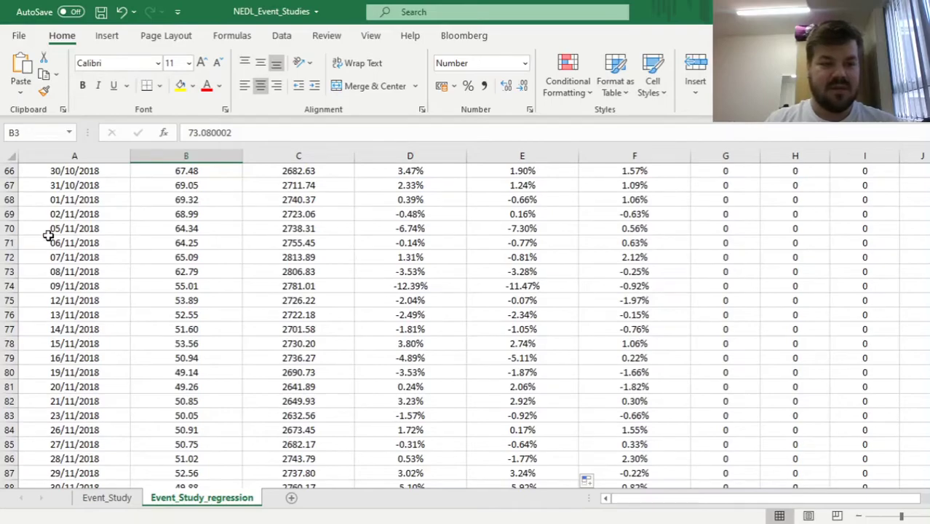
pyautogui.click(48, 233)
pyautogui.moveTo(188, 228); pyautogui.dragTo(726, 222)
pyautogui.click(717, 228)
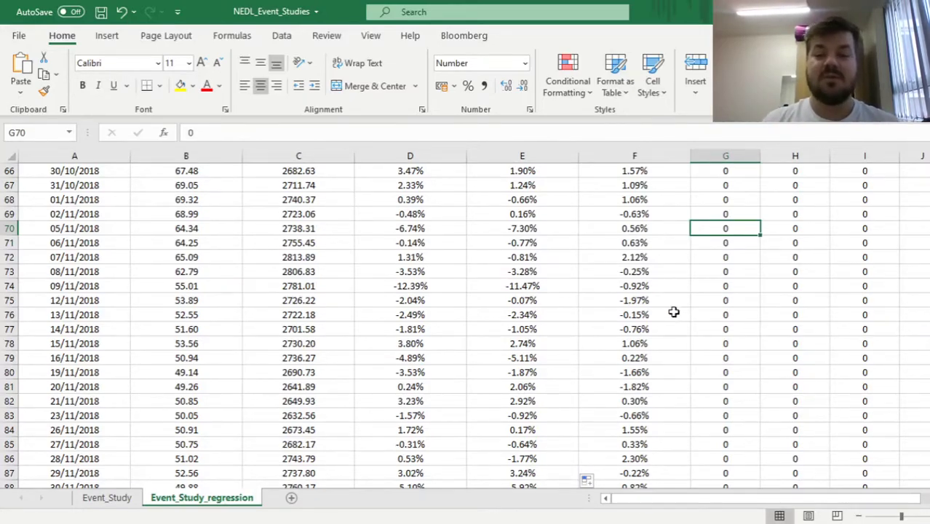
pyautogui.write('1')
pyautogui.press('Return')
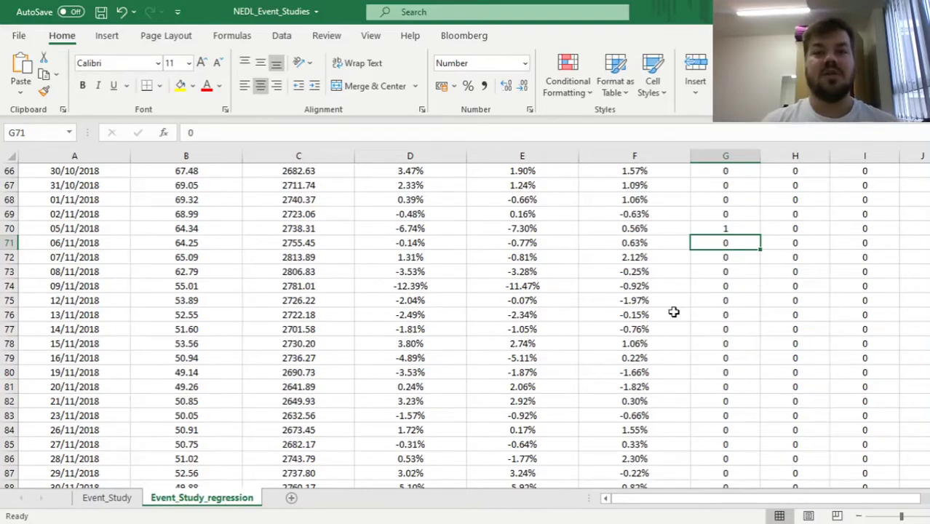
pyautogui.press('Up')
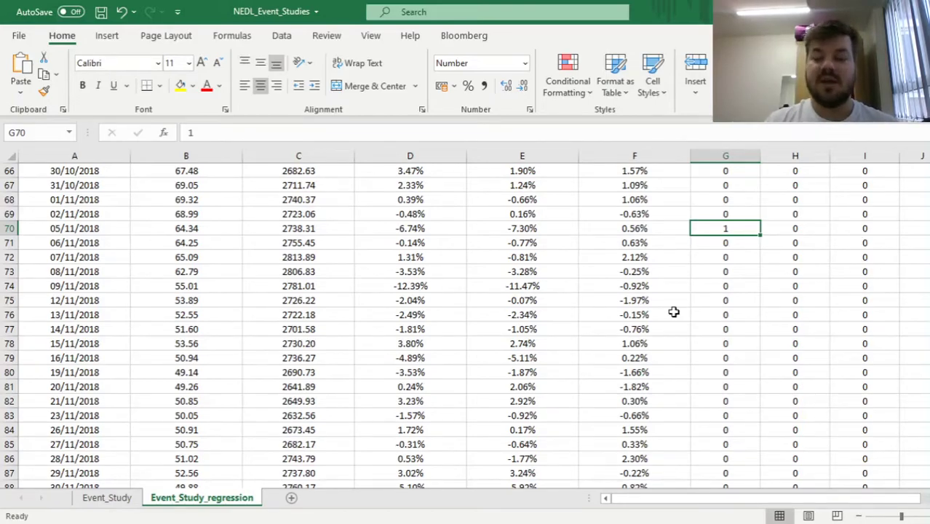
# - Set the Anticipation dummy to 1 in H60:H69, covering the ten trading days before the event, 22/10/2018 to 02/11/2018
pyautogui.scroll(20, 466, 320)
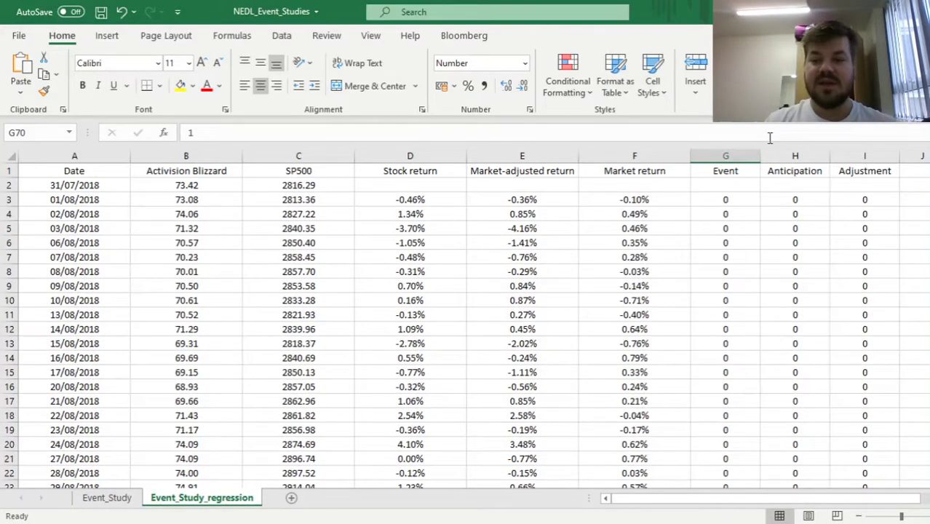
pyautogui.click(779, 171)
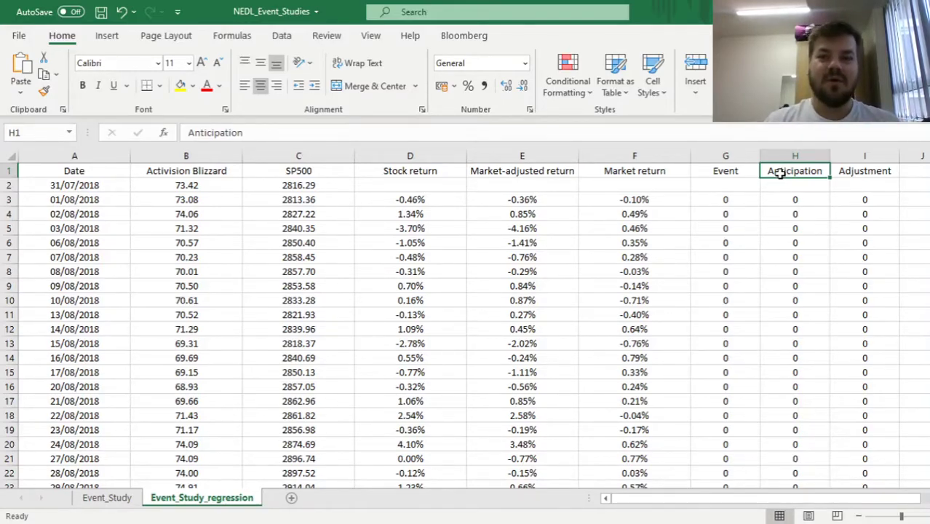
pyautogui.scroll(-18, 465, 325)
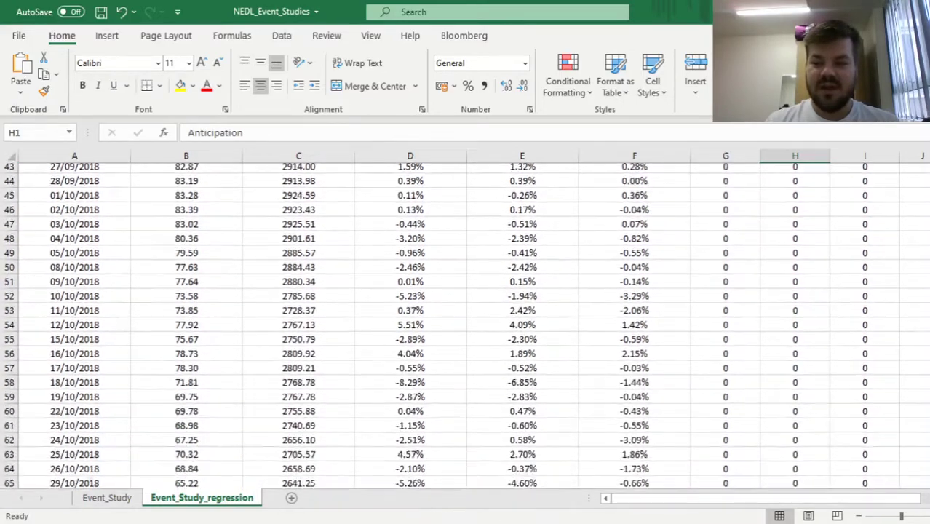
pyautogui.scroll(-1, 466, 326)
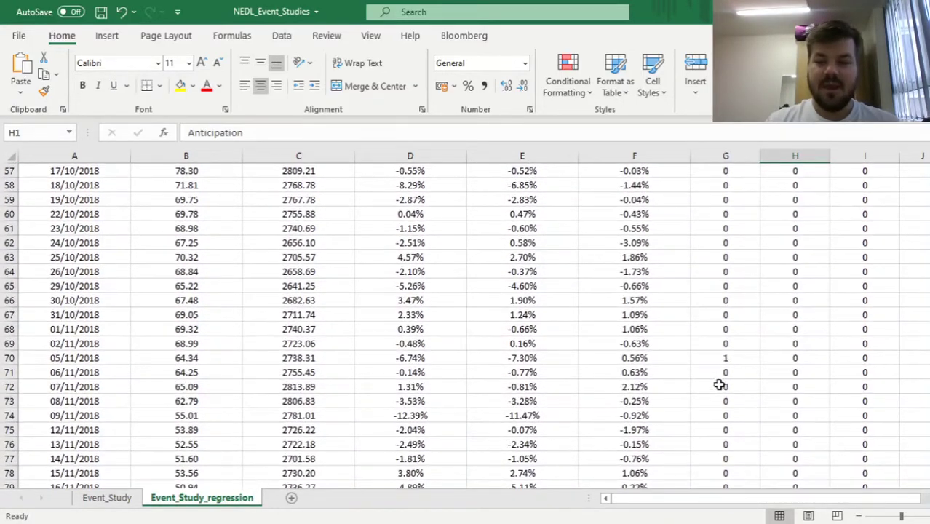
pyautogui.click(705, 356)
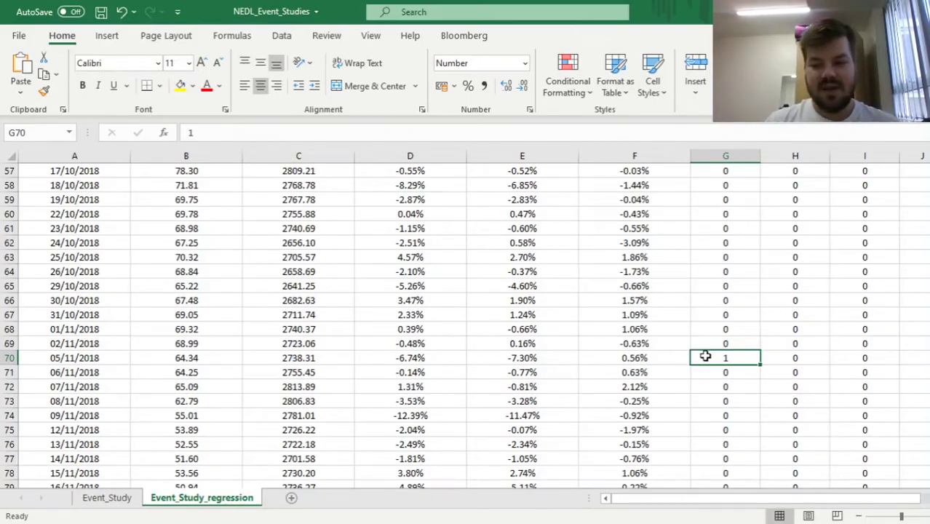
pyautogui.moveTo(790, 343); pyautogui.dragTo(790, 241)
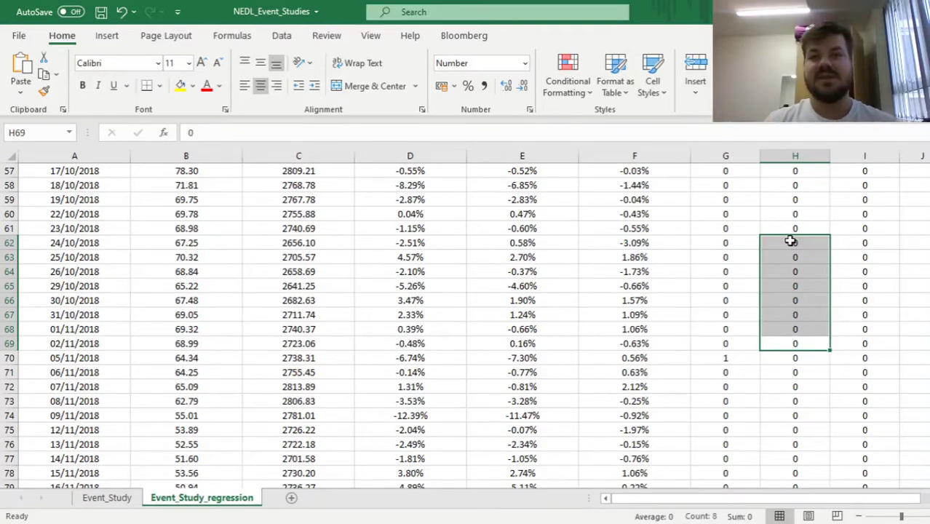
pyautogui.moveTo(794, 344); pyautogui.dragTo(794, 216)
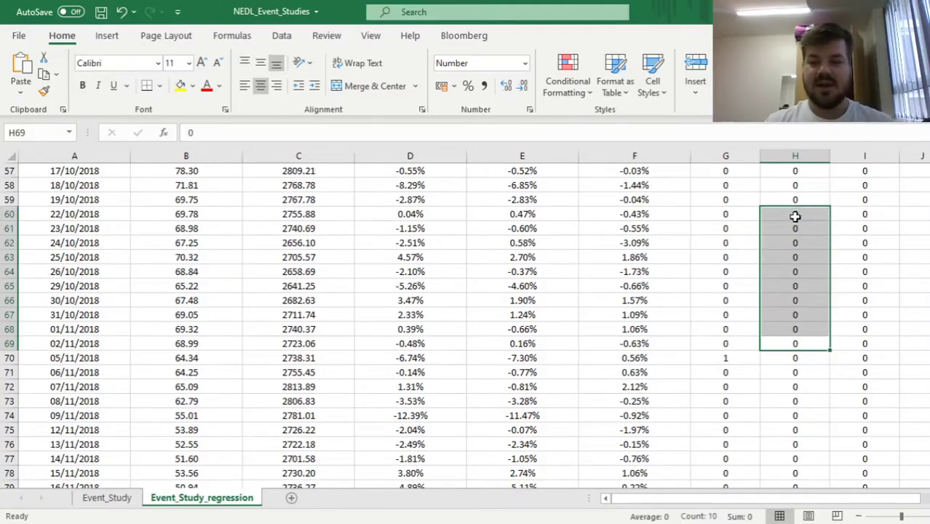
pyautogui.click(794, 216)
pyautogui.write('1')
pyautogui.press('Return')
pyautogui.click(779, 212)
pyautogui.moveTo(828, 221); pyautogui.dragTo(826, 345)
pyautogui.click(788, 342)
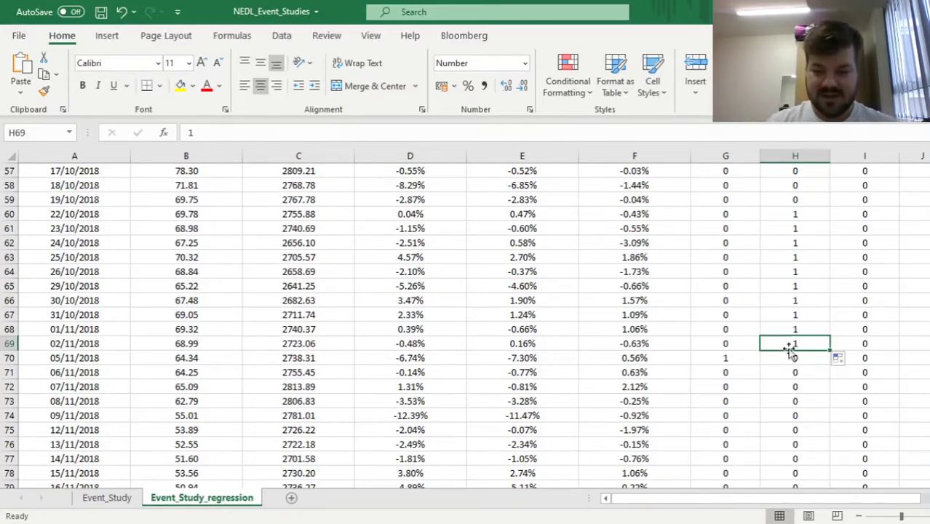
# - Set the Adjustment dummy to 1 in I71:I80, covering the ten trading days after the event, 06/11/2018 to 19/11/2018
pyautogui.moveTo(864, 372); pyautogui.dragTo(862, 440)
pyautogui.press('Down')
pyautogui.press('Down')
pyautogui.click(869, 319)
pyautogui.write('1')
pyautogui.press('Return')
pyautogui.press('Up')
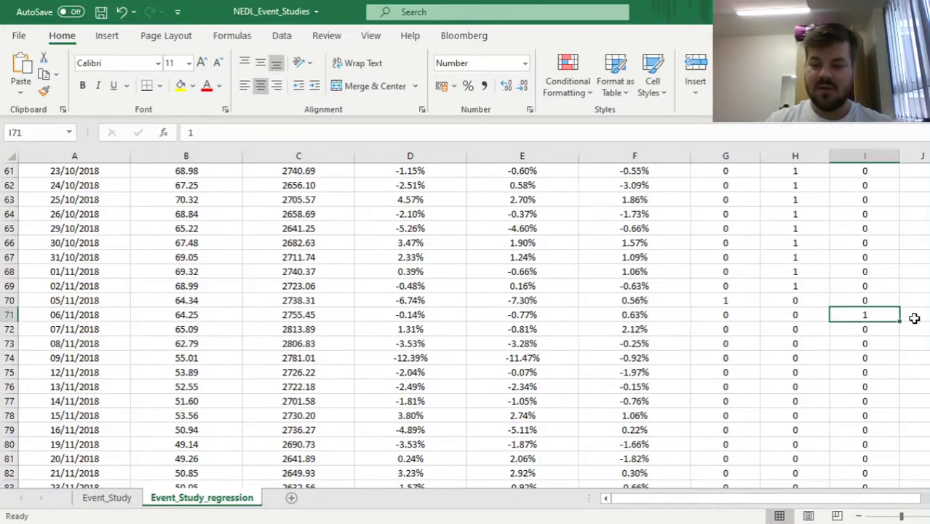
pyautogui.moveTo(902, 323); pyautogui.dragTo(894, 446)
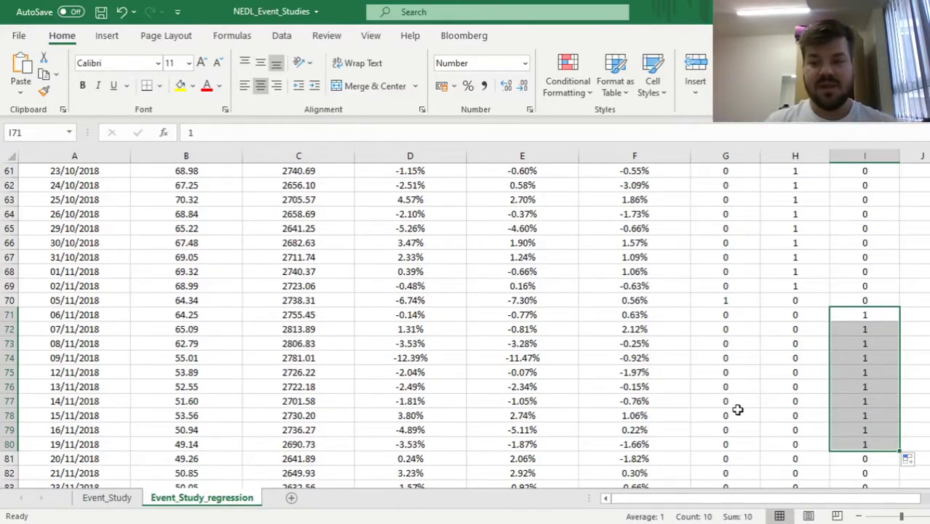
# - Start a LINEST formula across B109:E113 under Constant return model, with the stock returns D3:D106 as the dependent variable
pyautogui.click(575, 369)
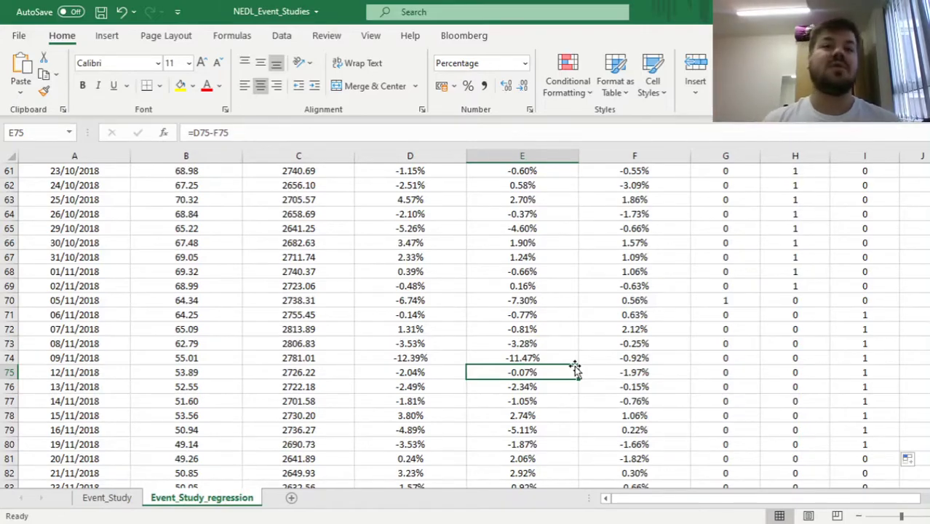
pyautogui.click(291, 388)
pyautogui.hotkey('ctrl', 'Down')
pyautogui.press('Down')
pyautogui.press('Down')
pyautogui.hotkey('ctrl', 'Down')
pyautogui.press('Down')
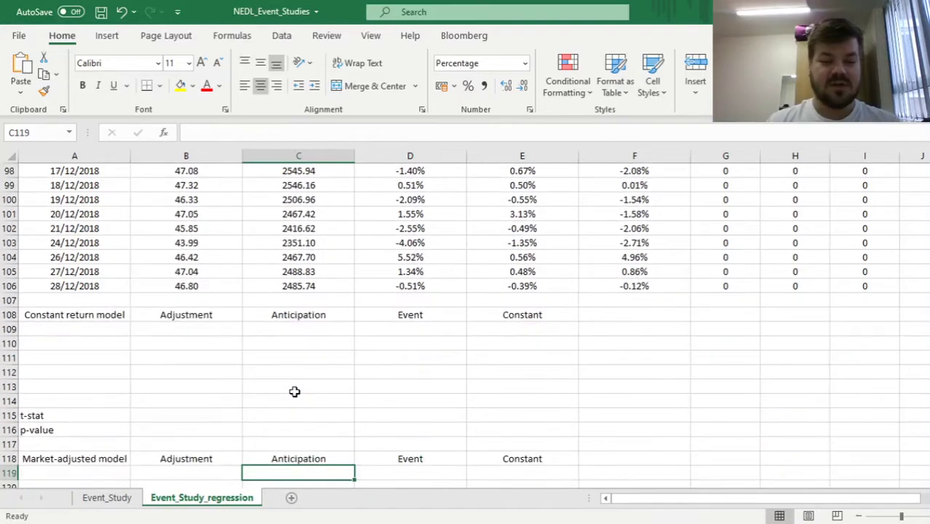
pyautogui.click(62, 319)
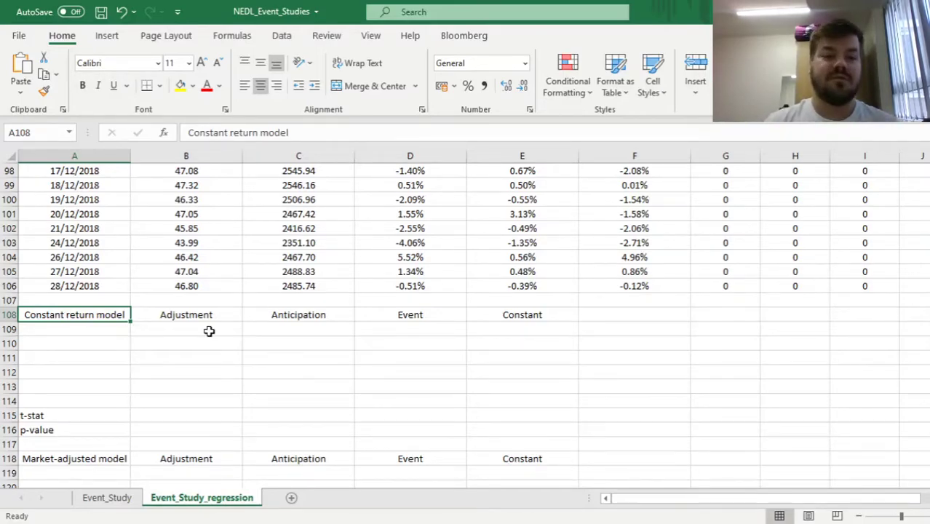
pyautogui.moveTo(185, 329); pyautogui.dragTo(497, 392)
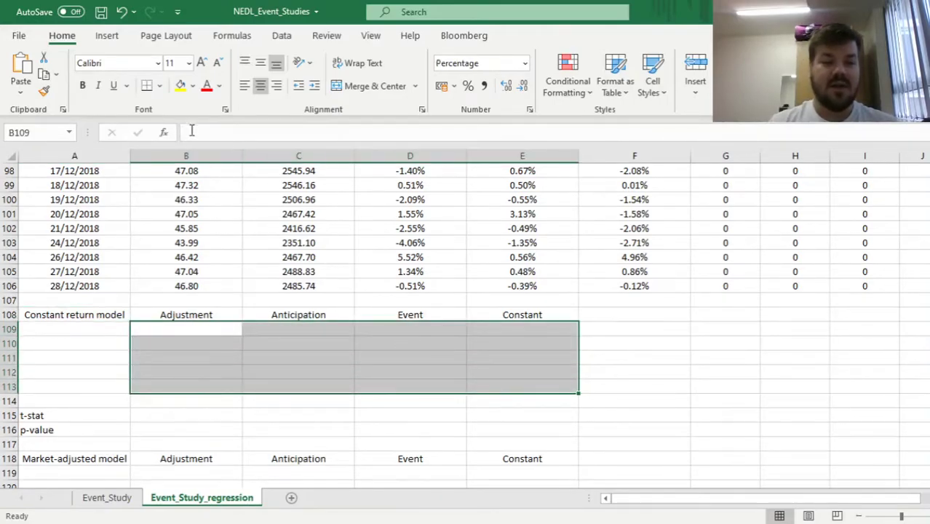
pyautogui.click(192, 131)
pyautogui.write('=LINEST(')
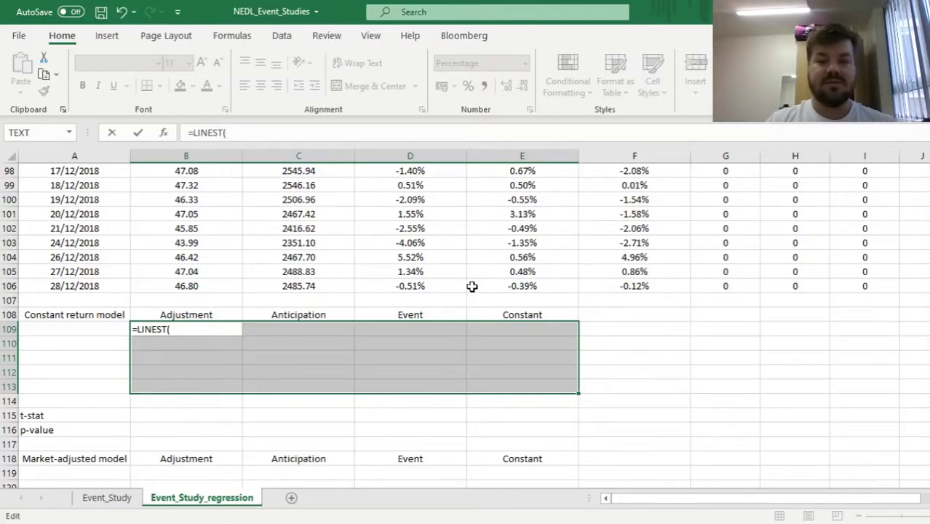
pyautogui.click(429, 287)
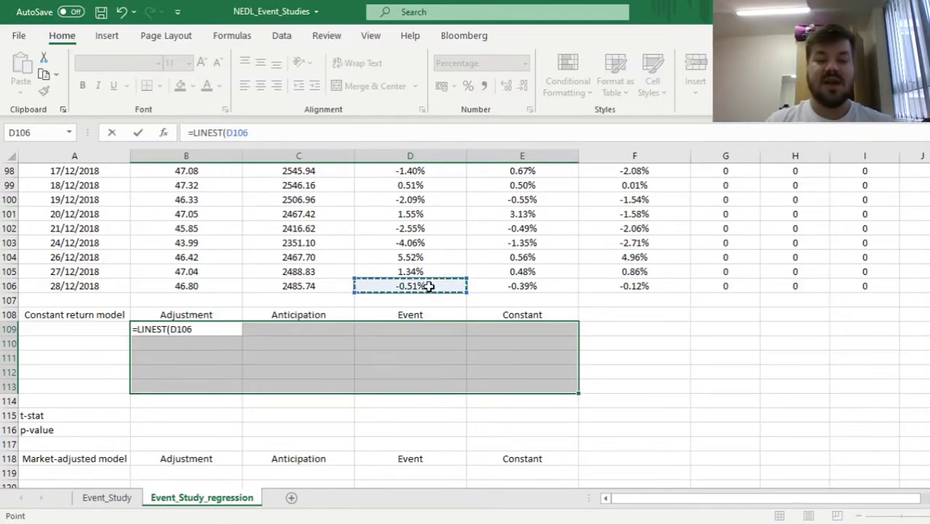
pyautogui.hotkey('ctrl', 'Up')
pyautogui.hotkey('ctrl', 'shift', 'Down')
pyautogui.write(',')
# - Complete the LINEST with the dummies G3:I106 as regressors and 1,1 for constant and statistics, entering it as an array formula
pyautogui.click(708, 327)
pyautogui.hotkey('ctrl', 'Up')
pyautogui.hotkey('ctrl', 'Up')
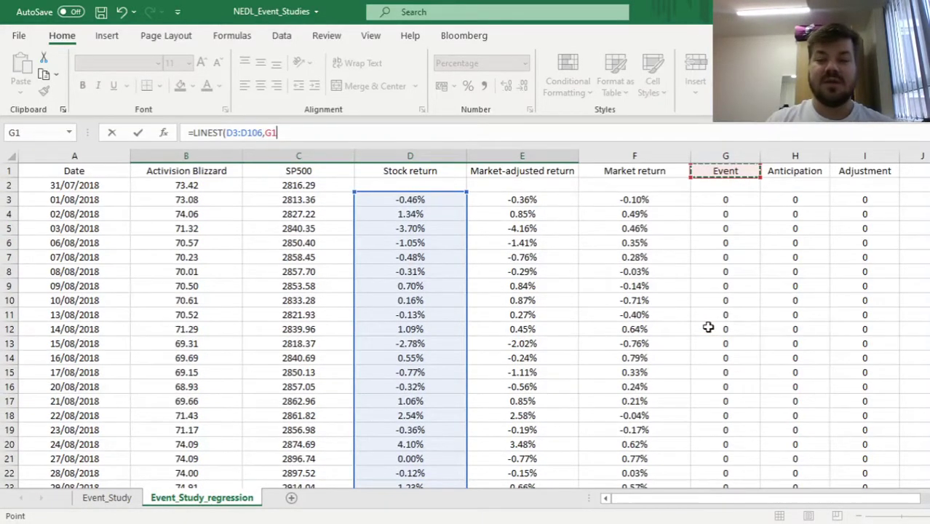
pyautogui.press('Down')
pyautogui.press('Down')
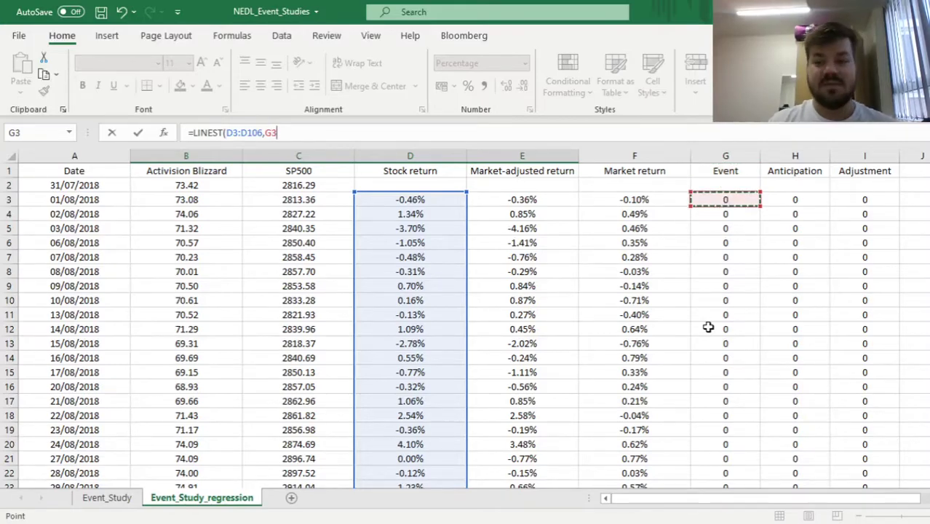
pyautogui.hotkey('shift', 'Right')
pyautogui.hotkey('shift', 'Right')
pyautogui.hotkey('ctrl', 'shift', 'Down')
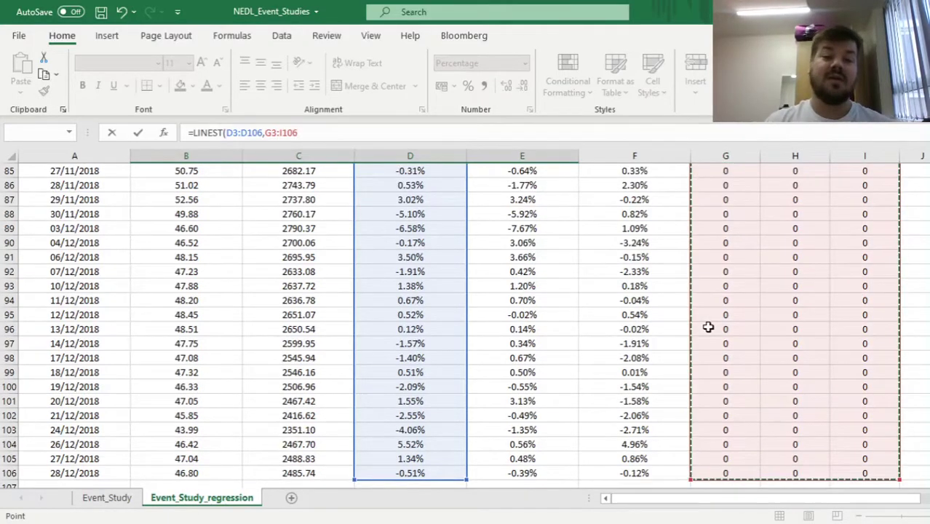
pyautogui.write(',1')
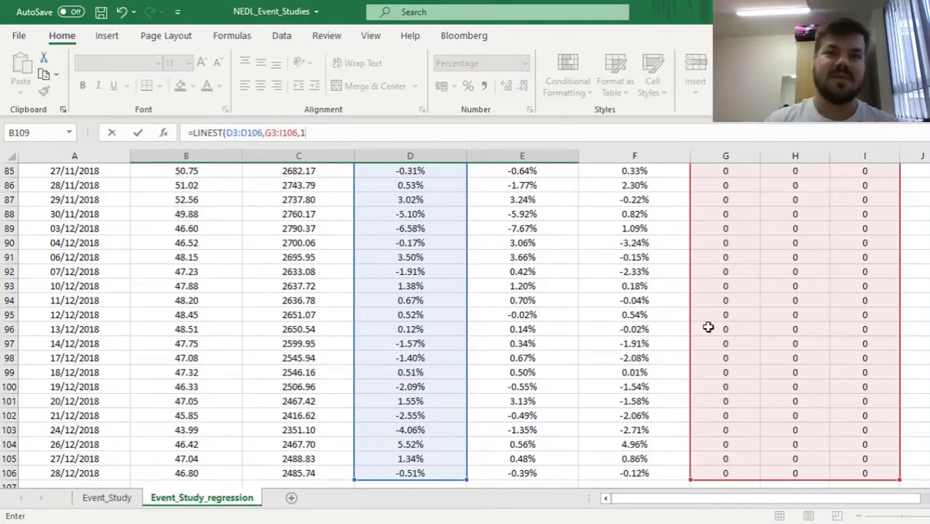
pyautogui.write(',1')
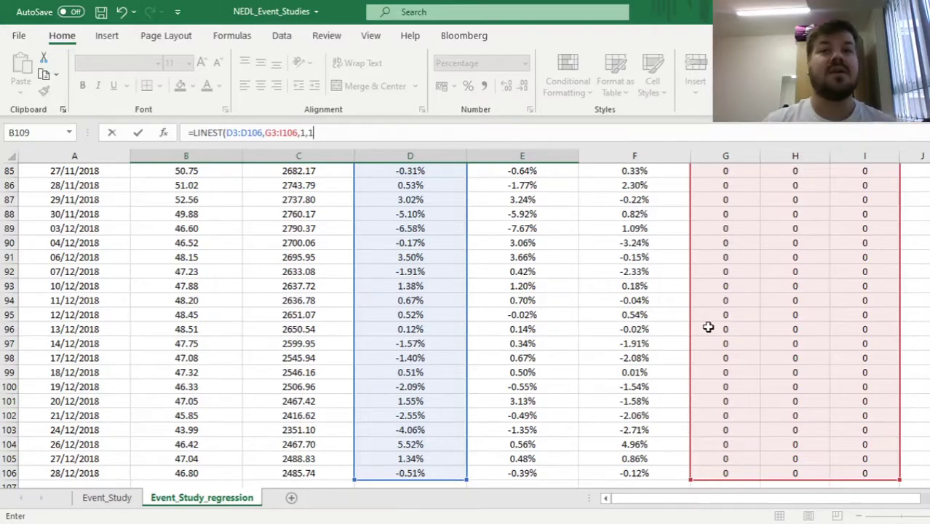
pyautogui.write(')')
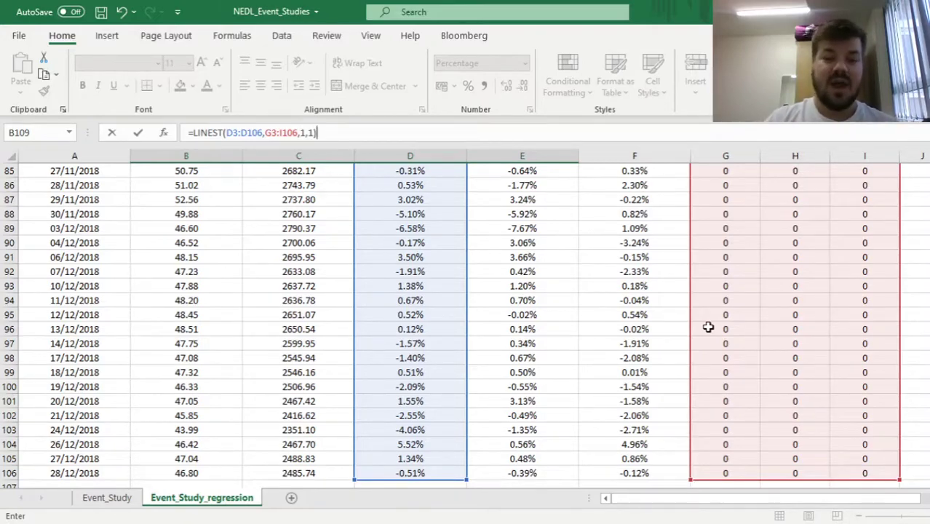
pyautogui.hotkey('ctrl', 'shift', 'Return')
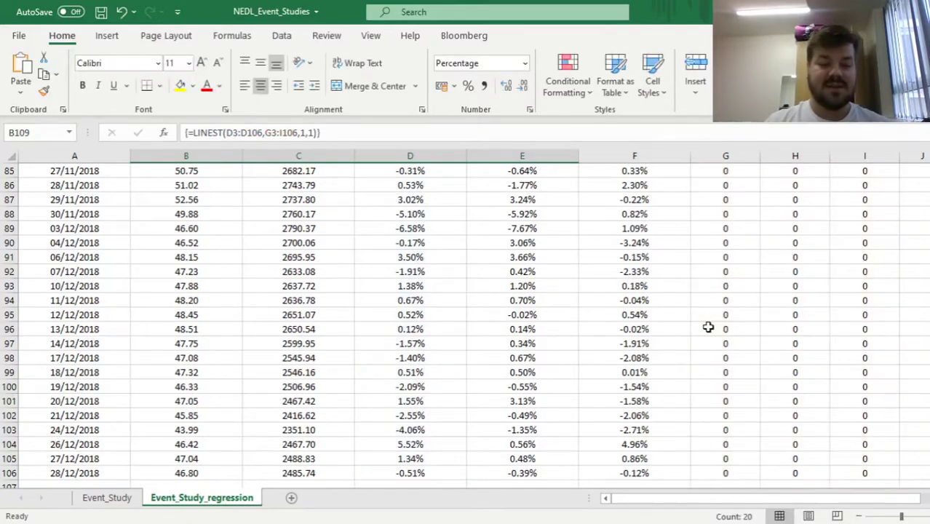
# - Examine the constant return model's LINEST output, checking the Anticipation, Adjustment and Event coefficients
pyautogui.press('Down')
pyautogui.press('Down')
pyautogui.press('Down')
pyautogui.press('Down')
pyautogui.press('Down')
pyautogui.press('Down')
pyautogui.press('Down')
pyautogui.press('Down')
pyautogui.press('Down')
pyautogui.press('Down')
pyautogui.press('Down')
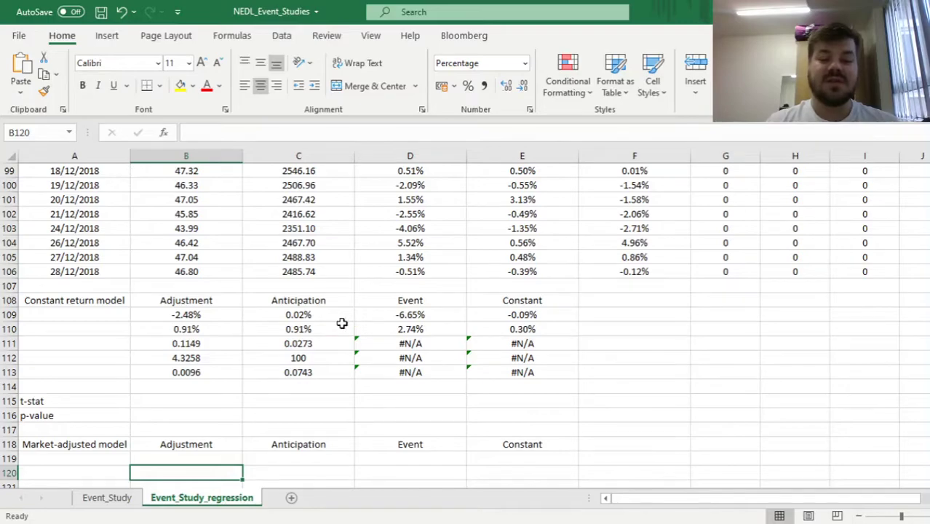
pyautogui.click(315, 311)
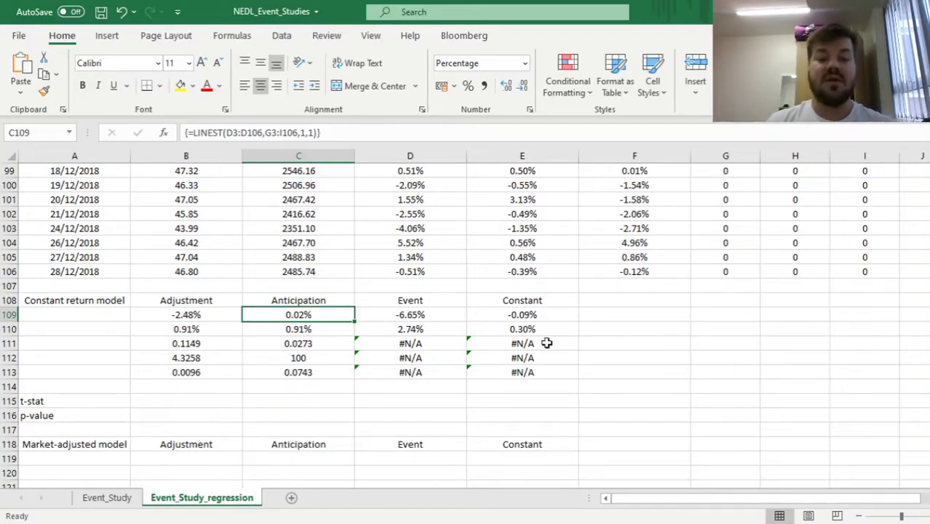
pyautogui.click(203, 316)
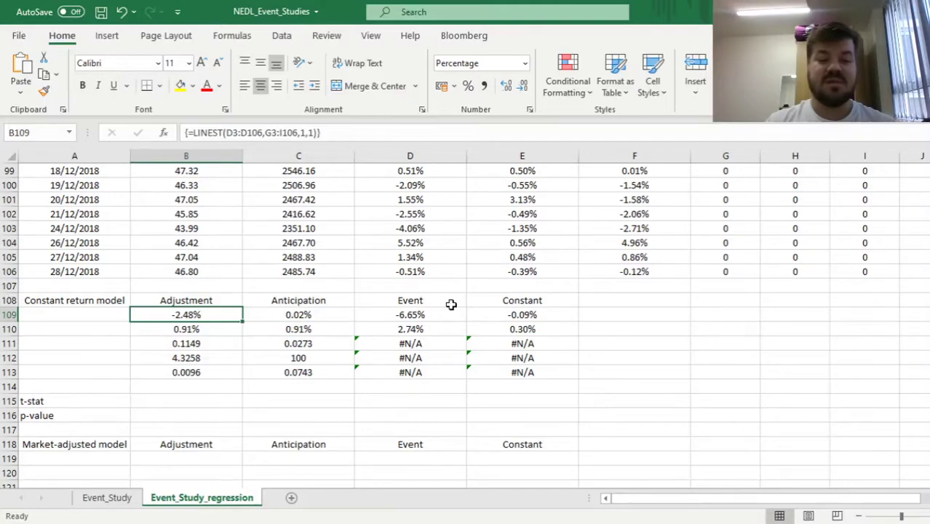
pyautogui.click(425, 315)
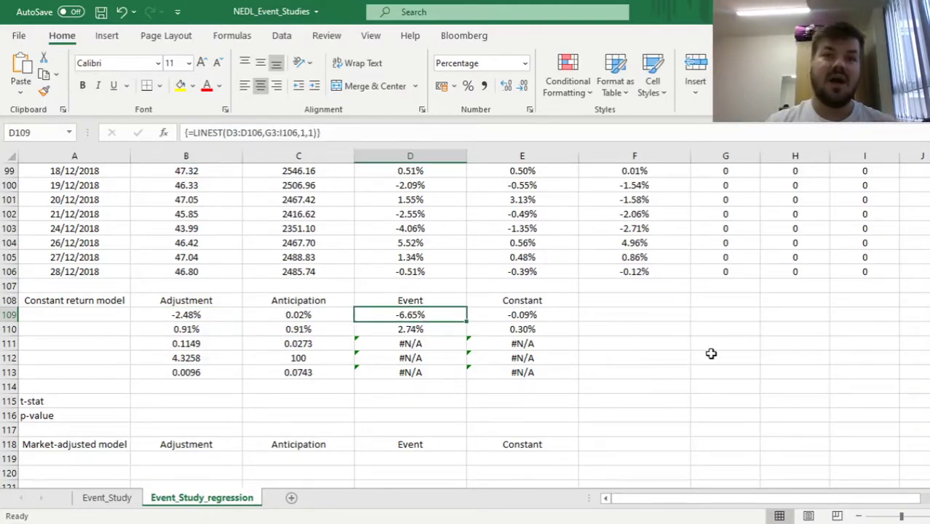
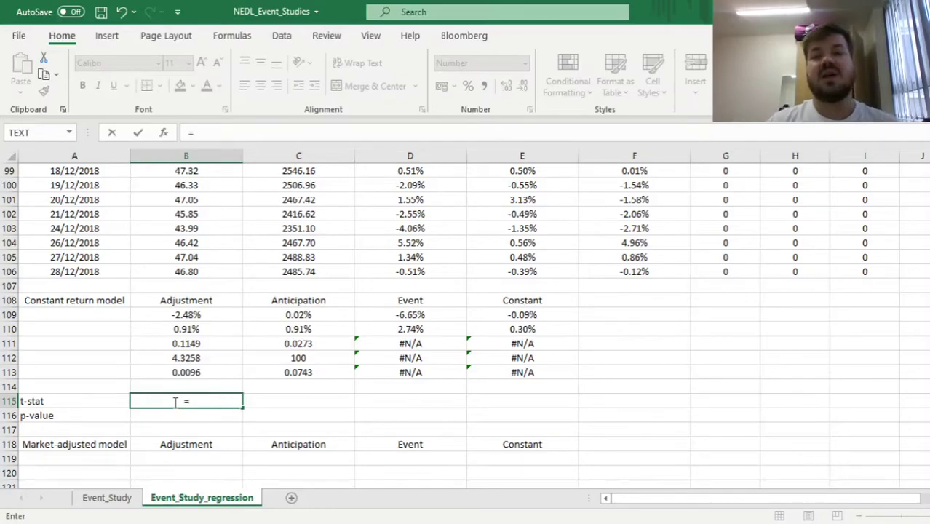
# - Calculate the Adjustment t-stat in B115 as =B109/B110 and fill the formula across to the Constant column E115
pyautogui.click(188, 314)
pyautogui.write('/')
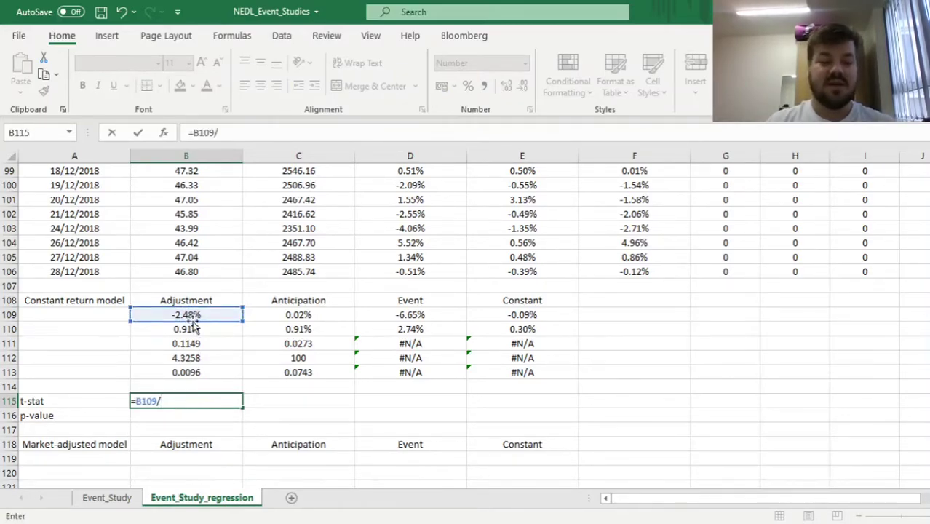
pyautogui.click(193, 329)
pyautogui.press('Return')
pyautogui.click(213, 401)
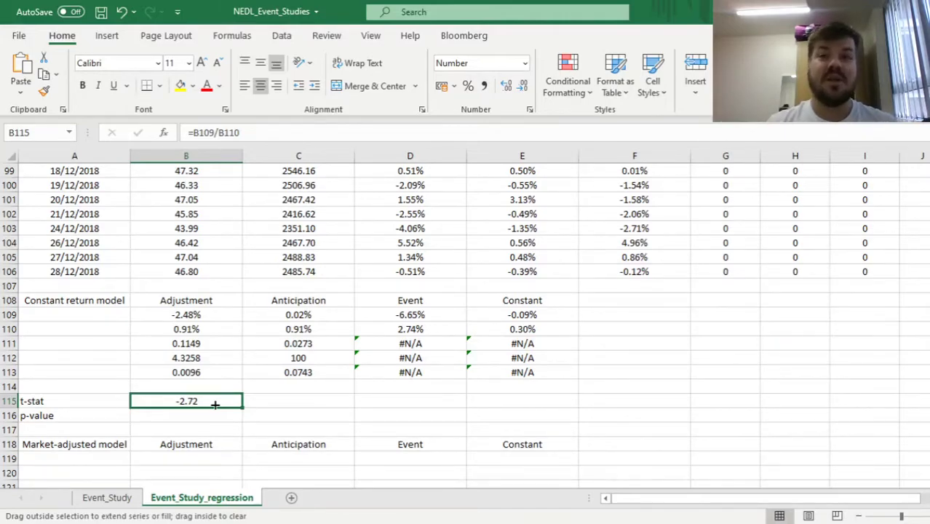
pyautogui.moveTo(214, 405); pyautogui.dragTo(567, 409)
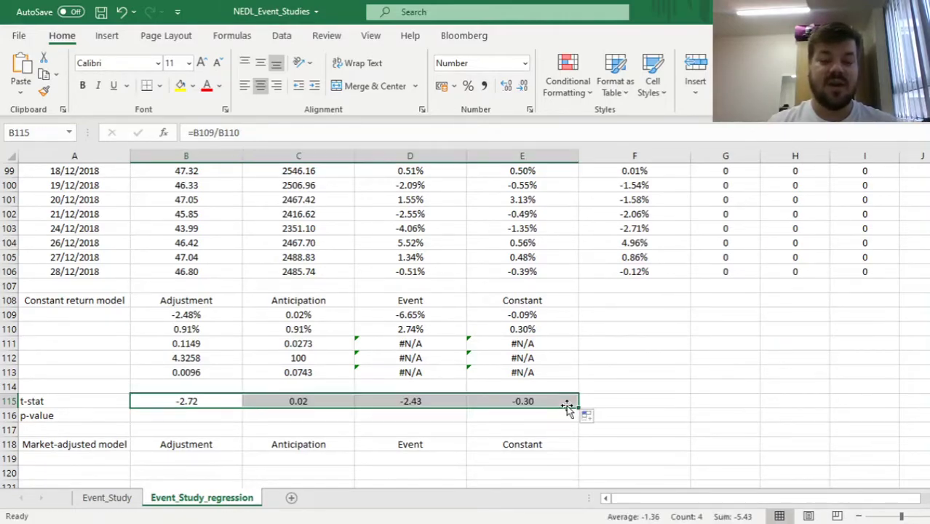
# - Calculate the Adjustment p-value in B116 as =T.DIST.2T(ABS(B115),$C112) and fill the formula across to the Constant column E116
pyautogui.click(196, 415)
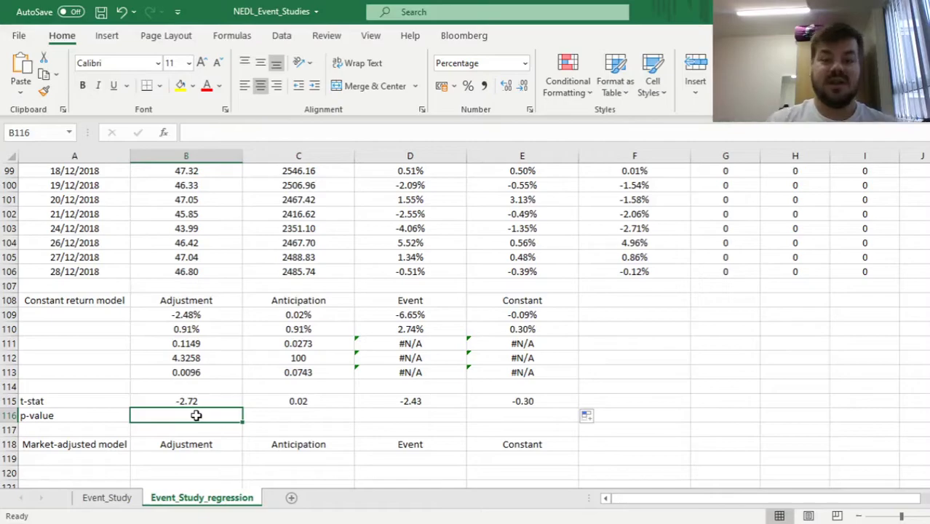
pyautogui.write('=T.')
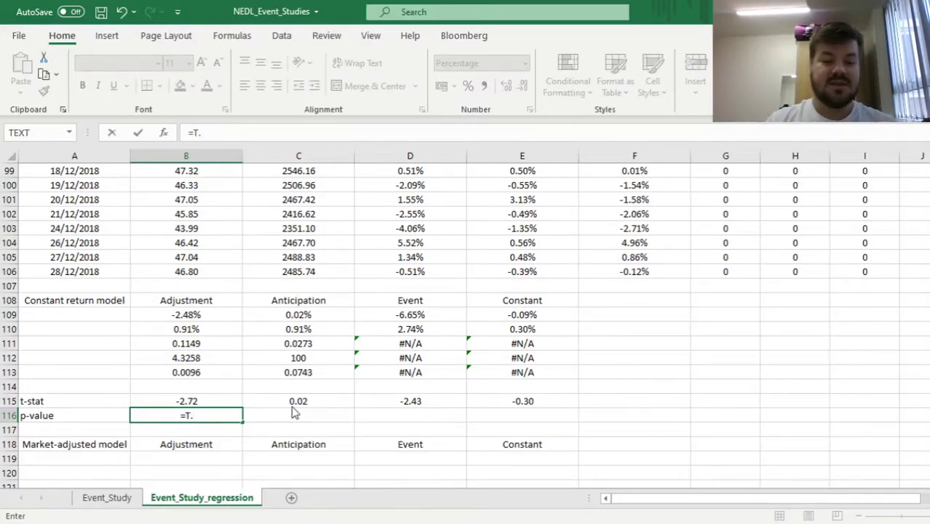
pyautogui.write('DIST.2T(')
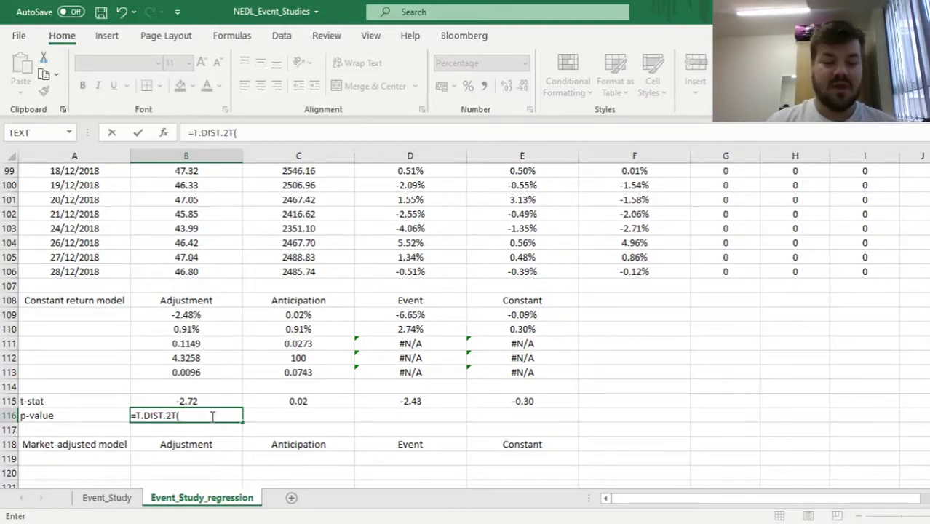
pyautogui.write('ABS(')
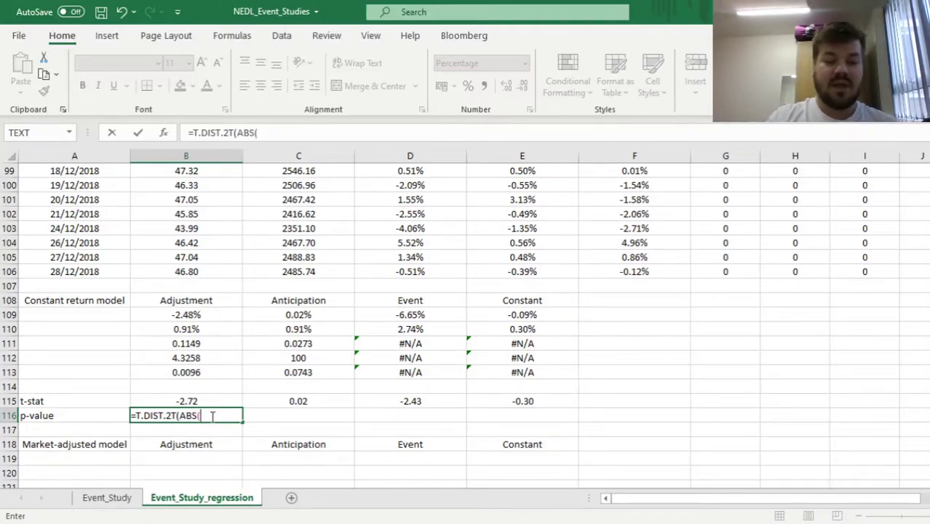
pyautogui.click(178, 401)
pyautogui.write('),')
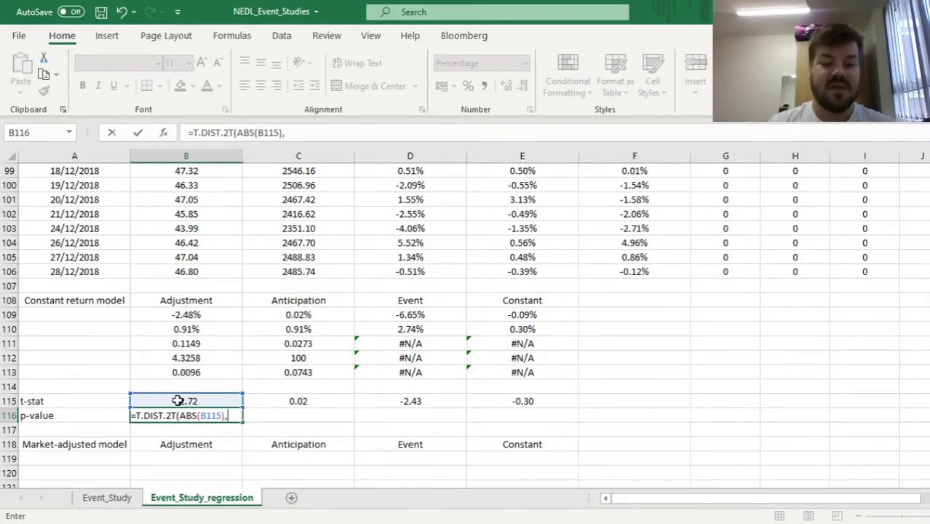
pyautogui.click(281, 360)
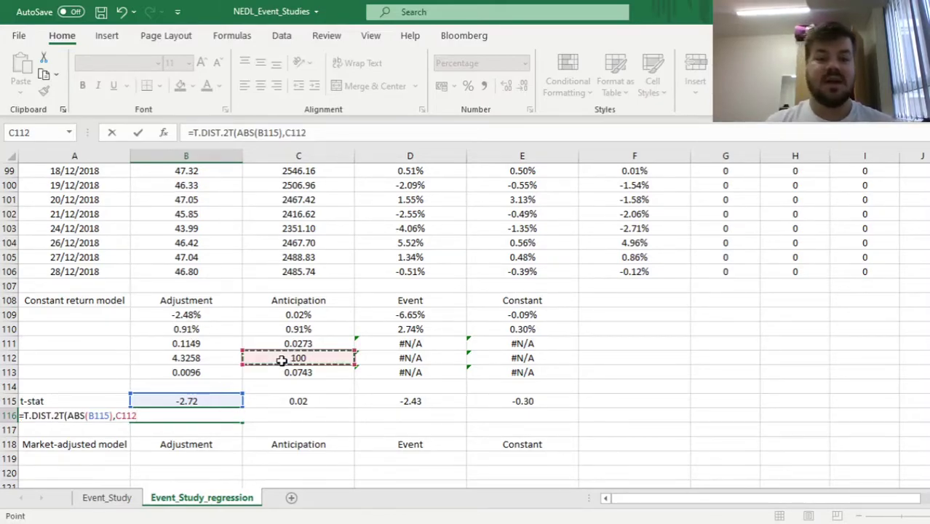
pyautogui.press('F2')
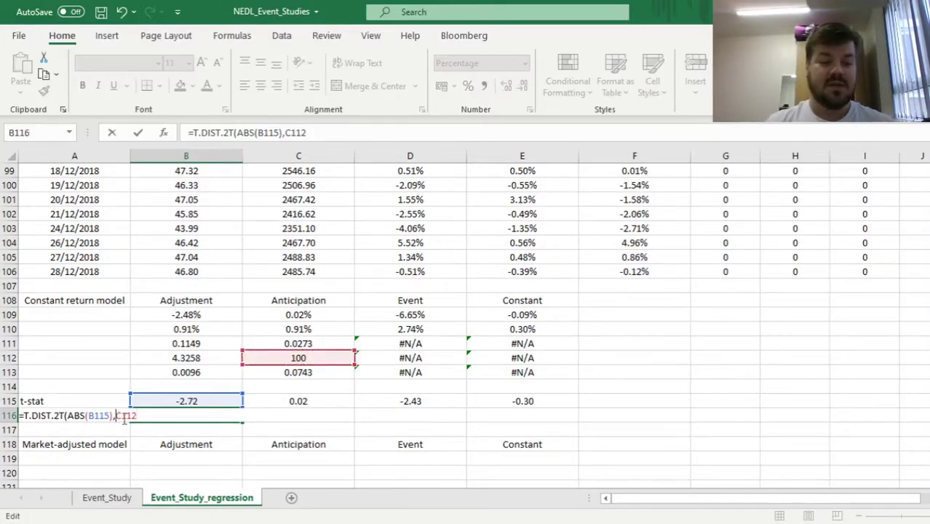
pyautogui.write('$')
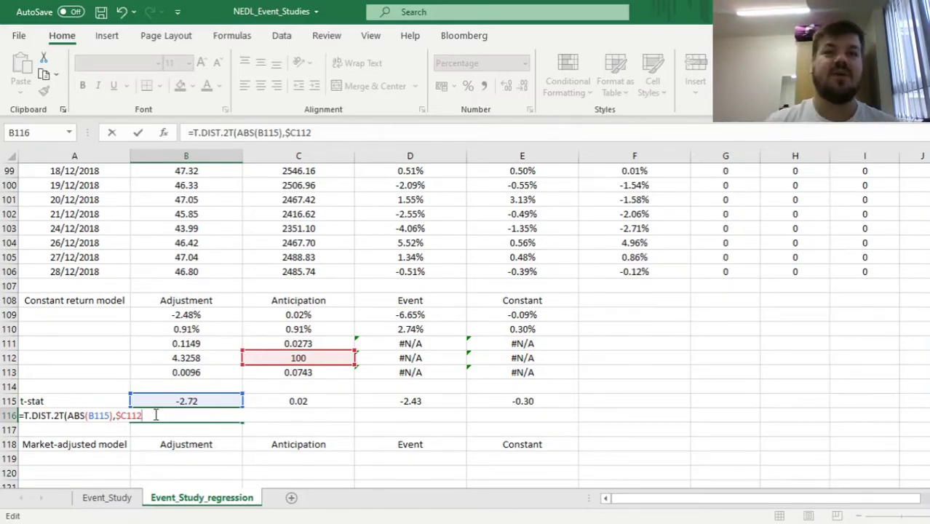
pyautogui.write(')')
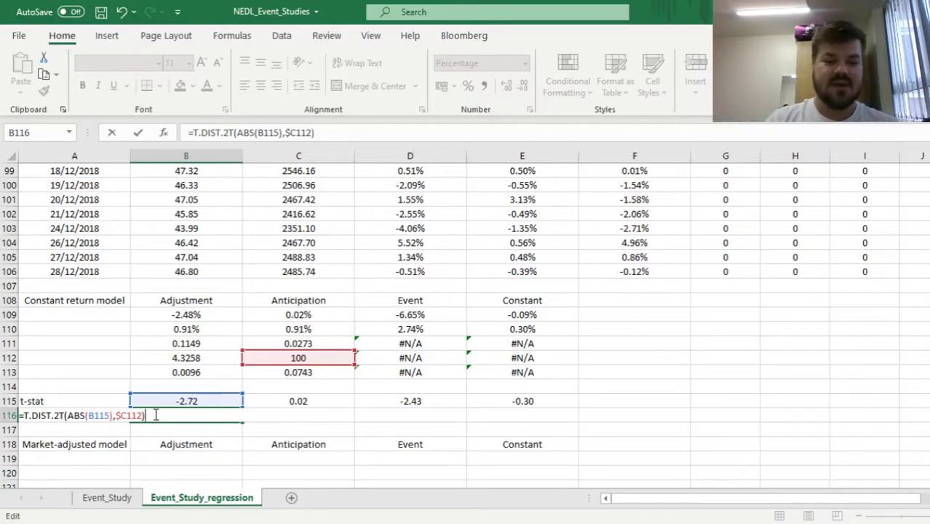
pyautogui.hotkey('ctrl', 'Return')
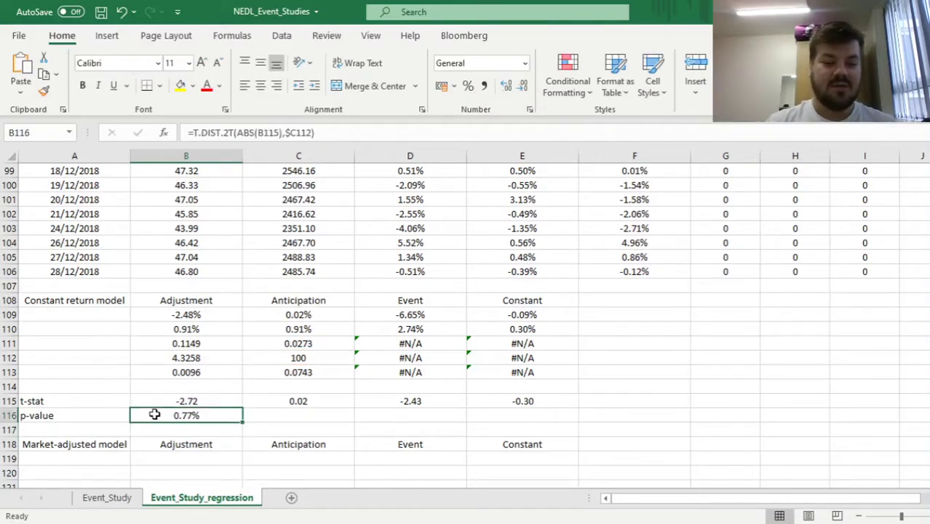
pyautogui.moveTo(245, 420); pyautogui.dragTo(560, 416)
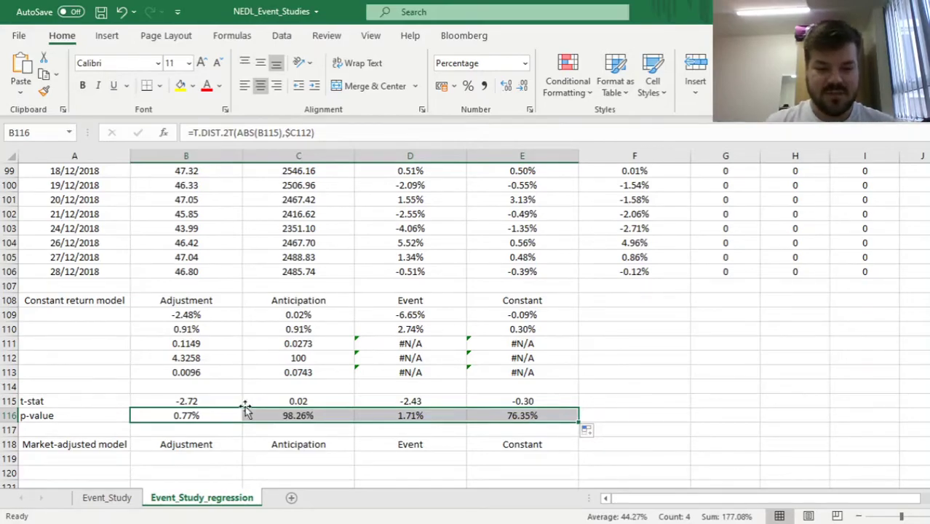
# - Review the constant return model's Event and Anticipation coefficients together with their t-stats and p-values
pyautogui.click(172, 415)
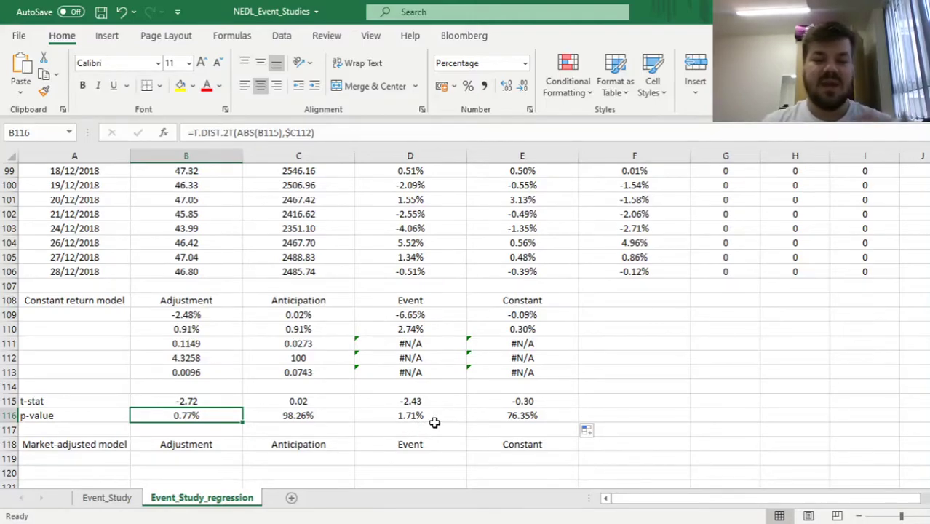
pyautogui.click(409, 313)
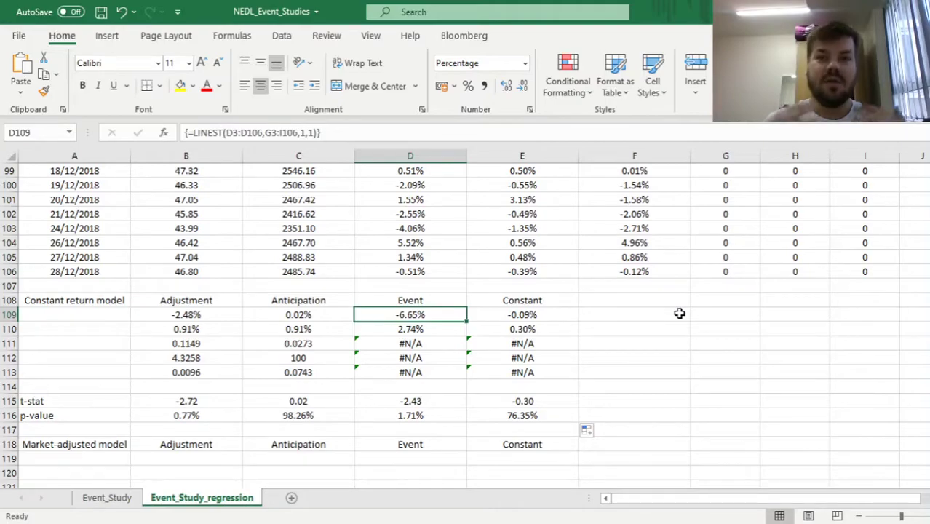
pyautogui.click(384, 401)
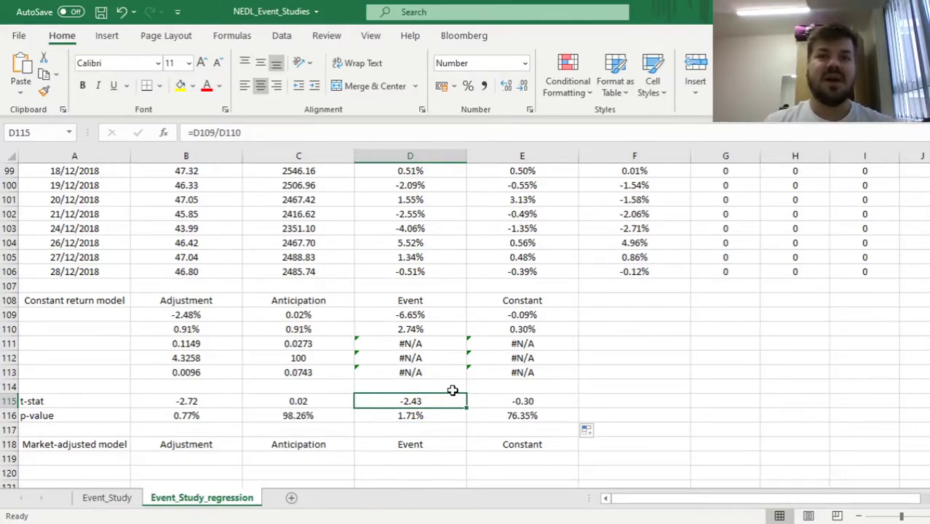
pyautogui.click(391, 415)
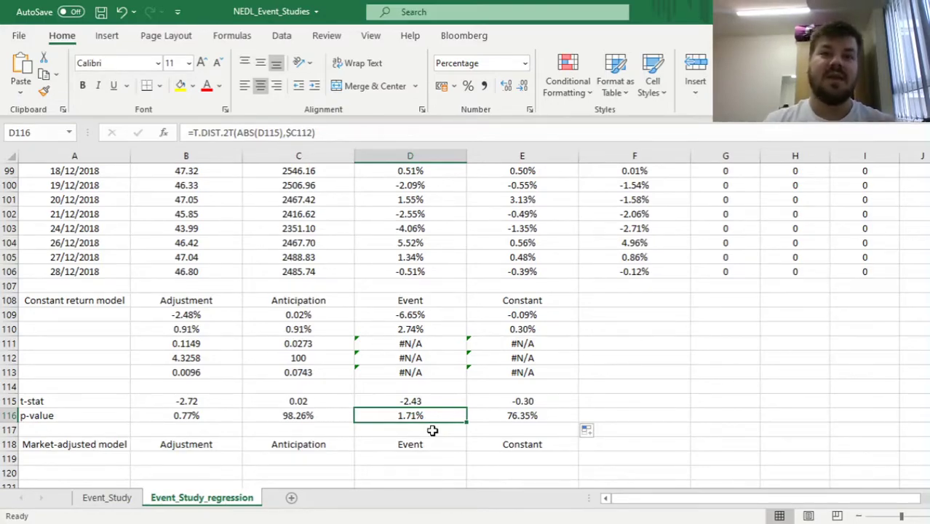
pyautogui.click(311, 314)
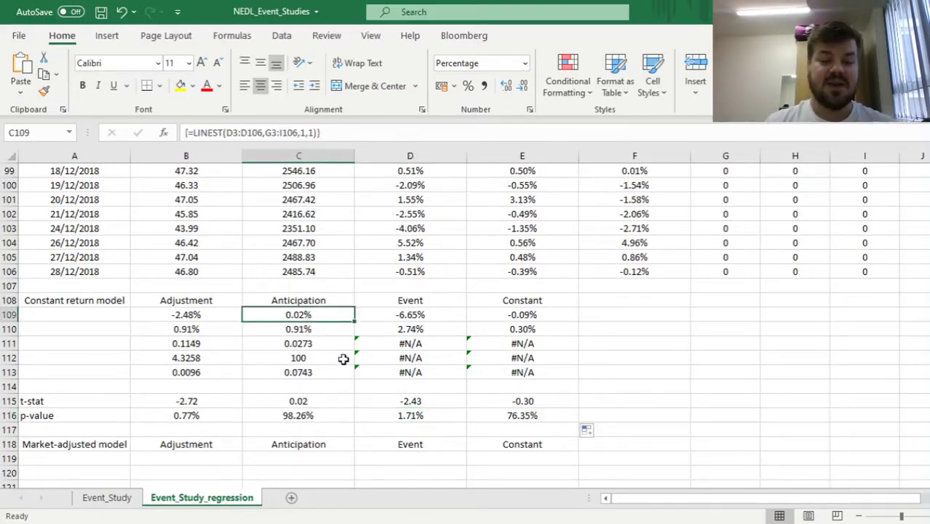
pyautogui.click(309, 402)
pyautogui.click(276, 416)
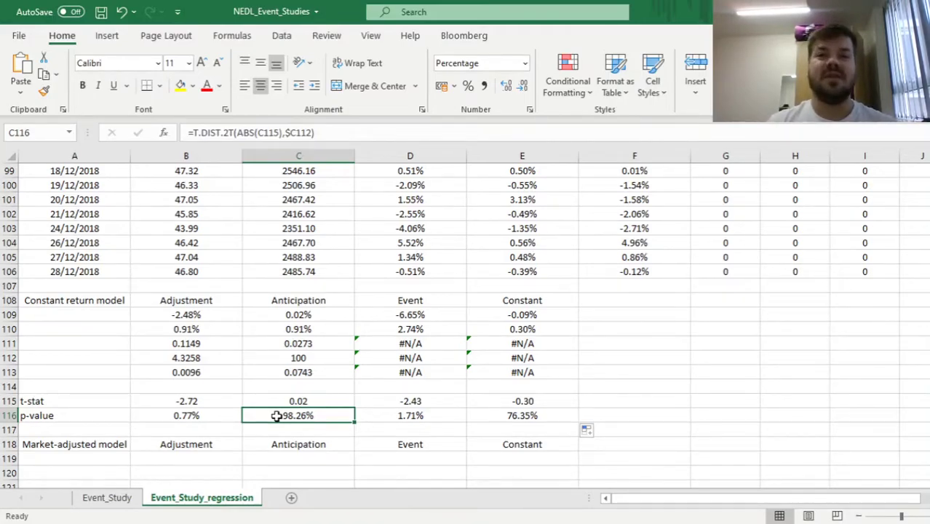
# - Check the Adjustment coefficient's t-stat and p-value, and compare the Adjustment coefficient with the Event coefficient in the constant return model
pyautogui.click(171, 418)
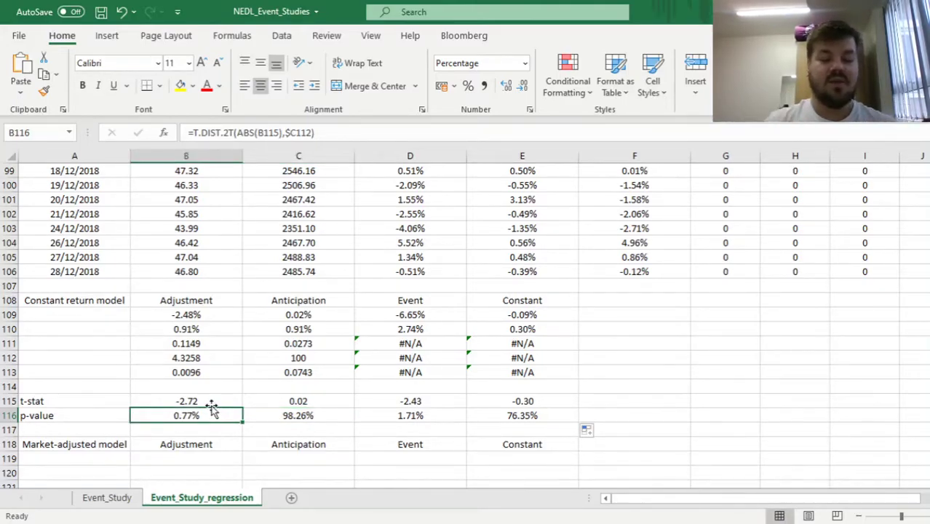
pyautogui.click(187, 319)
pyautogui.click(195, 404)
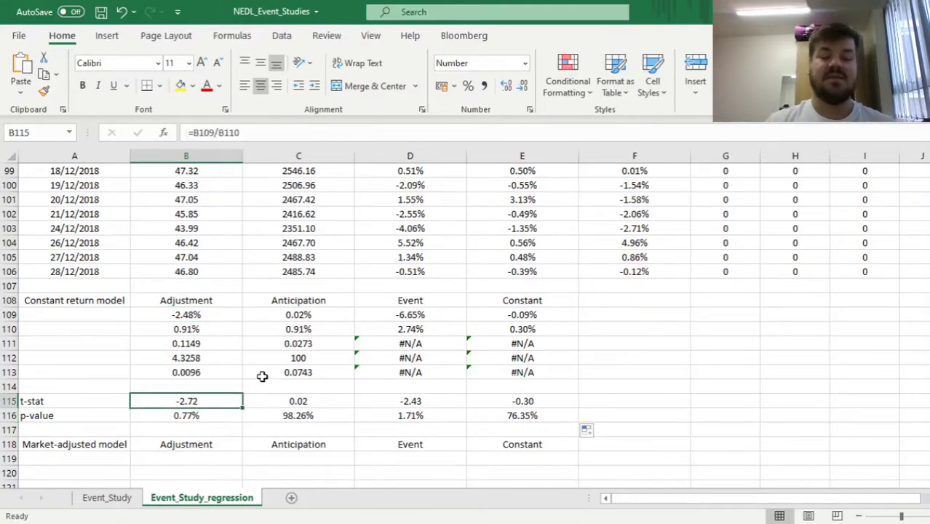
pyautogui.click(188, 415)
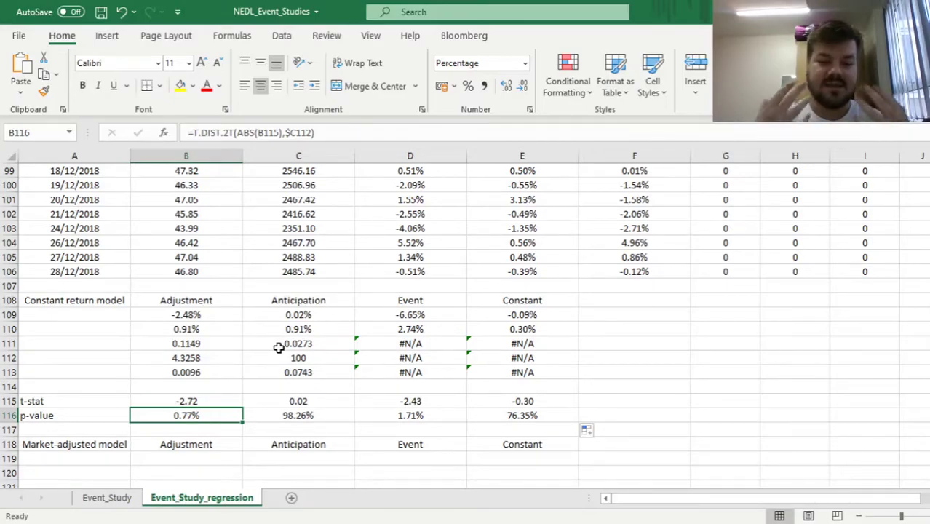
pyautogui.click(213, 311)
pyautogui.click(405, 311)
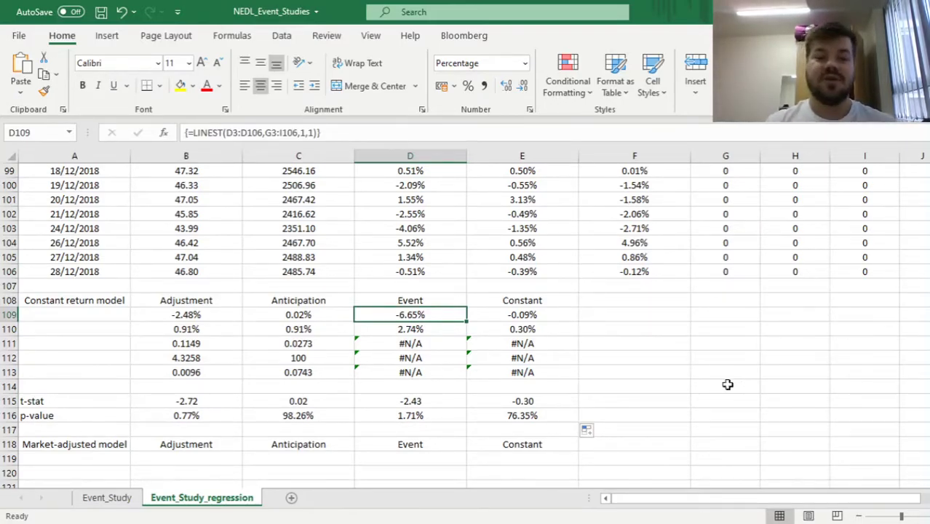
pyautogui.click(184, 309)
pyautogui.click(400, 313)
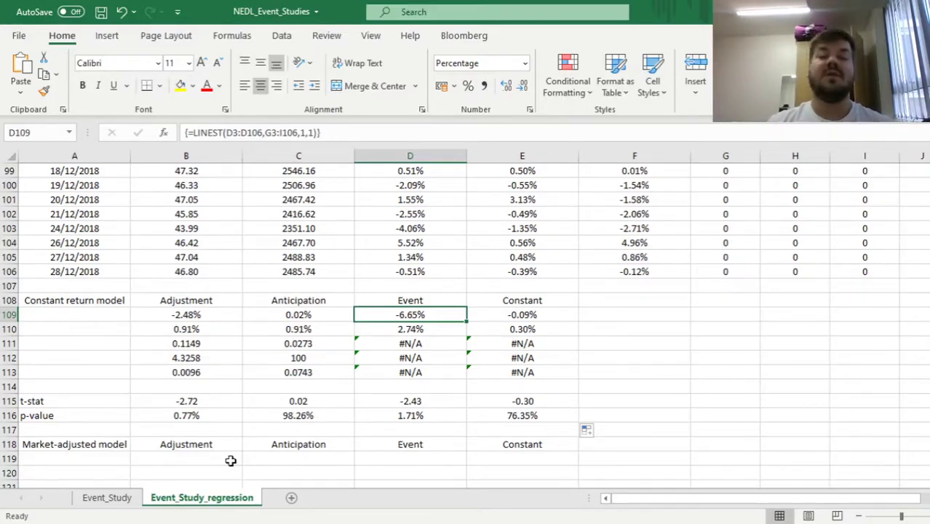
# - Start a LINEST formula across B119:E123 under Market-adjusted model, with the market-adjusted returns E3:E106 as the dependent variable
pyautogui.moveTo(179, 456); pyautogui.dragTo(550, 418)
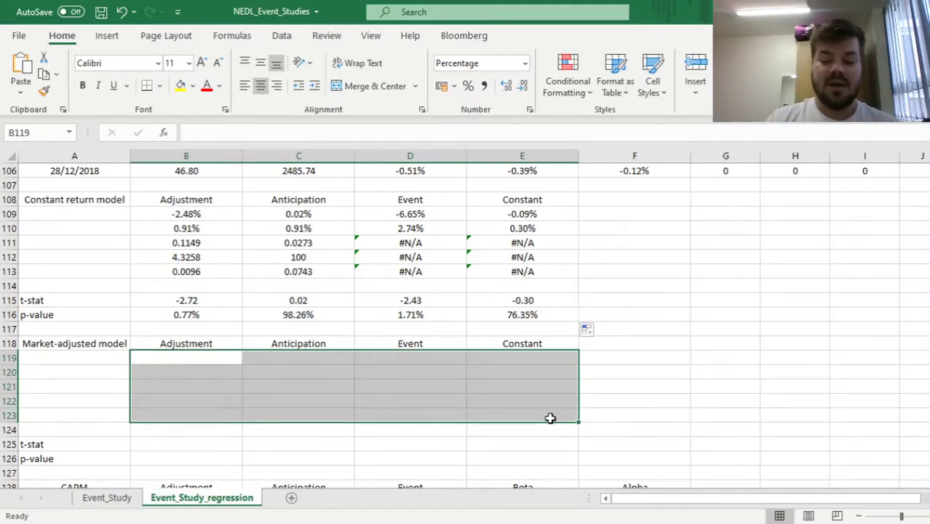
pyautogui.write('=LIN')
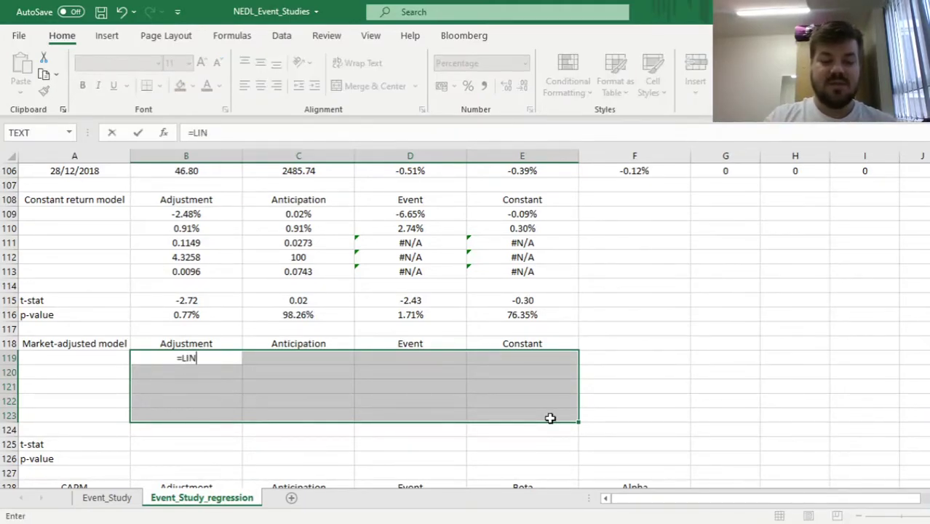
pyautogui.write('EST(')
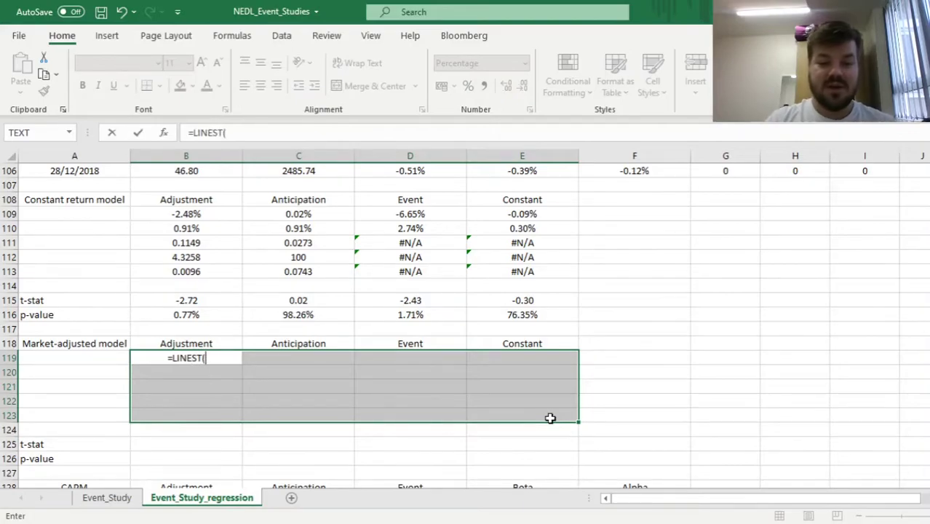
pyautogui.click(525, 172)
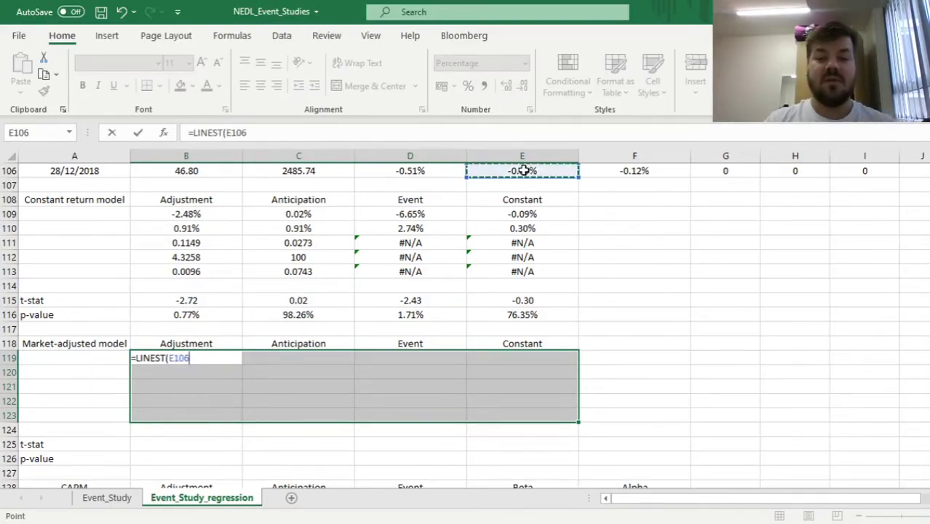
pyautogui.hotkey('ctrl', 'Up')
pyautogui.hotkey('ctrl', 'Up')
pyautogui.press('Down')
pyautogui.press('Down')
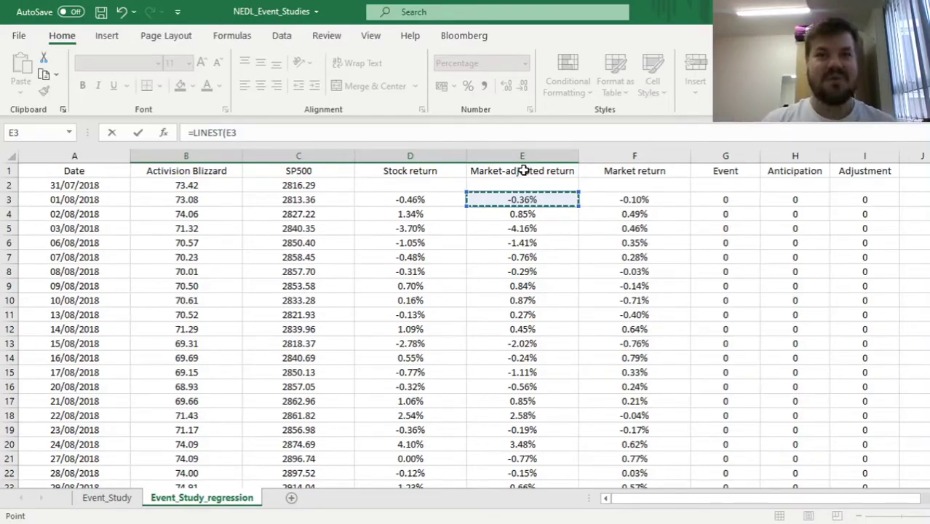
pyautogui.hotkey('ctrl', 'shift', 'Down')
pyautogui.write(',')
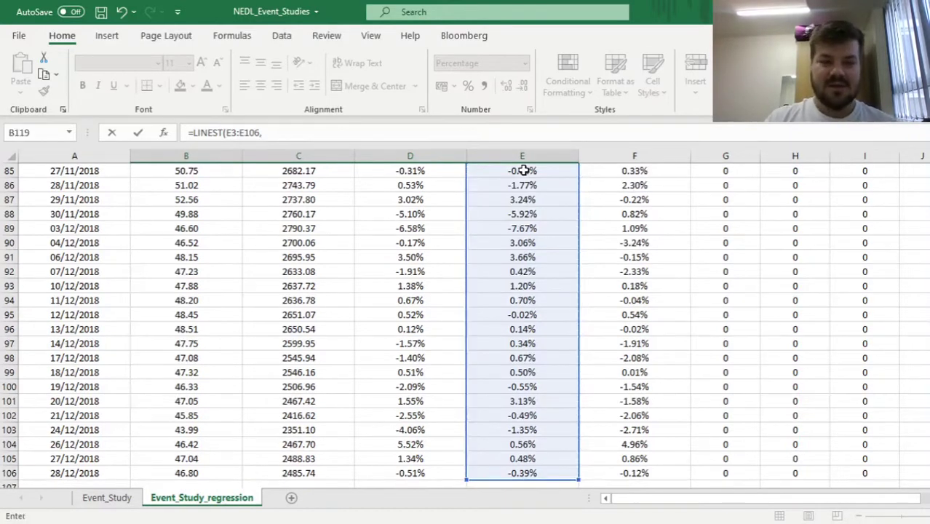
# - Complete the market-adjusted LINEST with the dummies G3:I106 as regressors and 1,1 for constant and statistics, entering it as an array formula
pyautogui.click(729, 330)
pyautogui.hotkey('ctrl', 'Up')
pyautogui.hotkey('ctrl', 'Up')
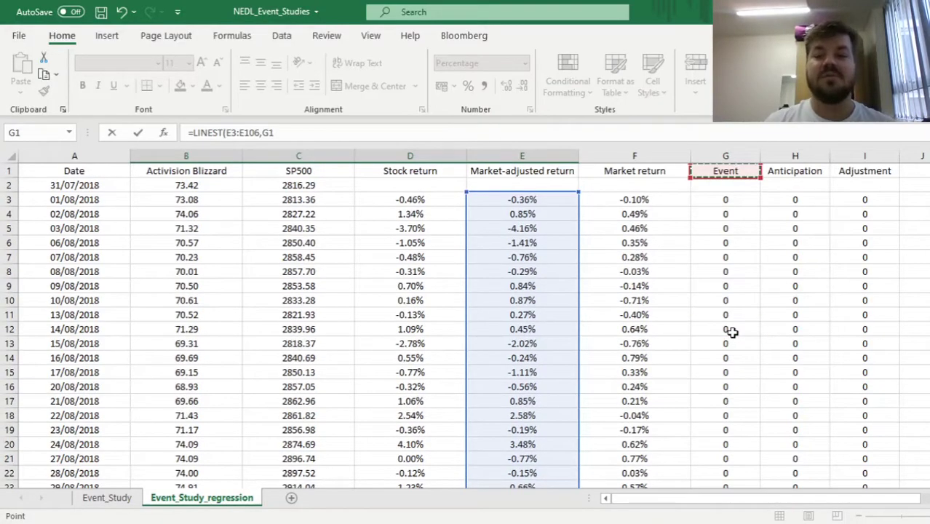
pyautogui.press('Down')
pyautogui.hotkey('ctrl', 'shift', 'Right')
pyautogui.hotkey('ctrl', 'shift', 'Down')
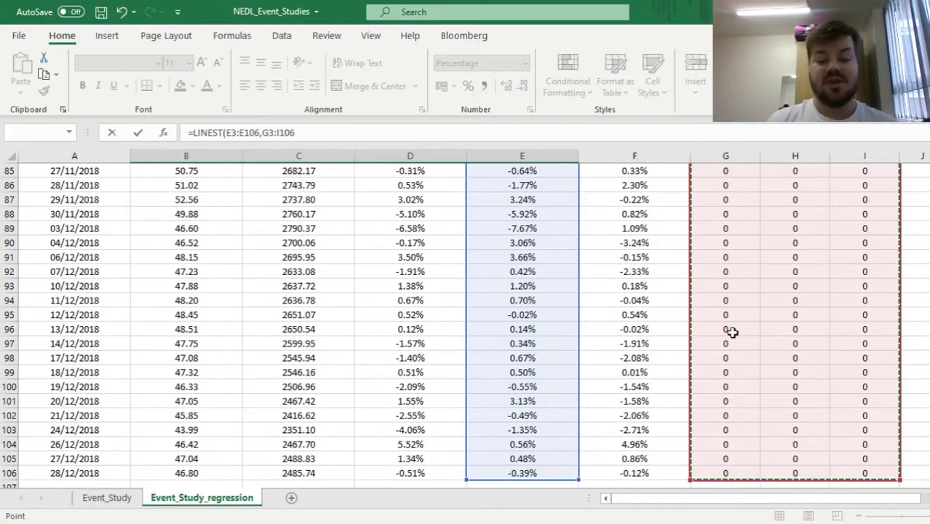
pyautogui.write(',')
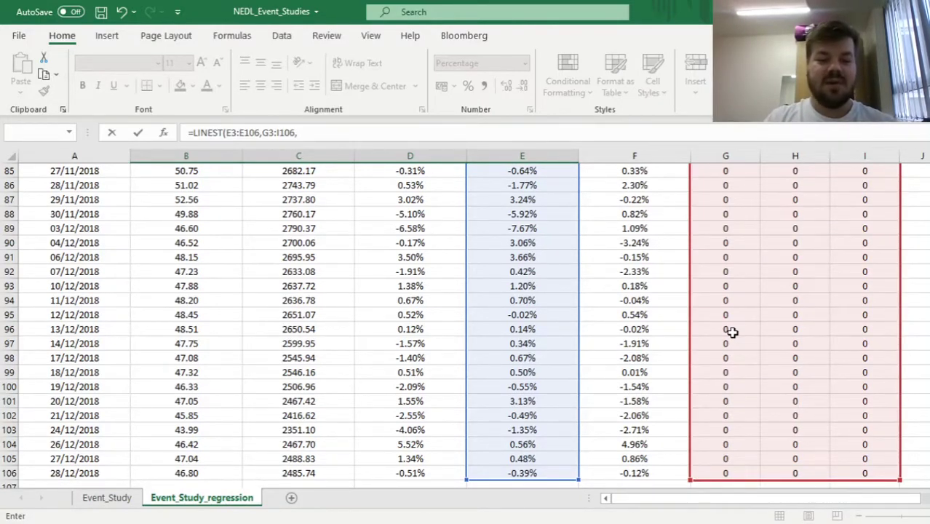
pyautogui.write('1,')
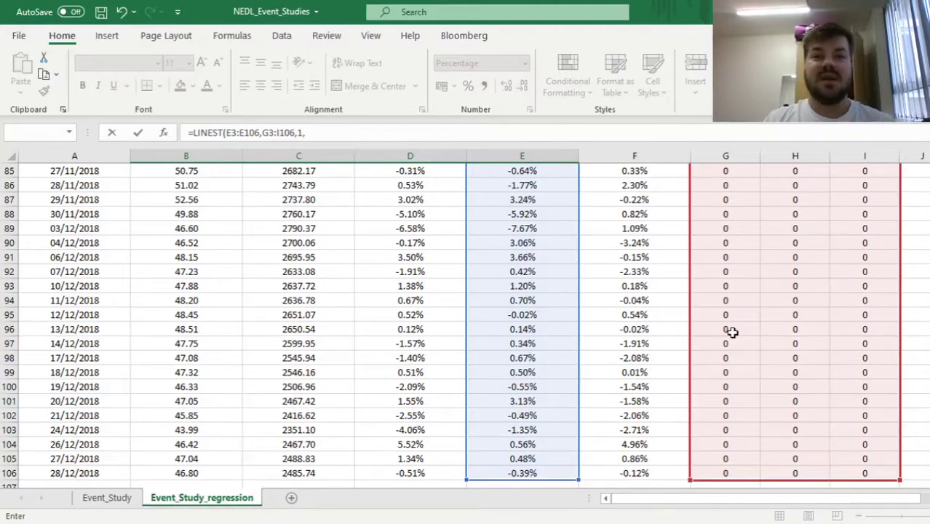
pyautogui.write('1)')
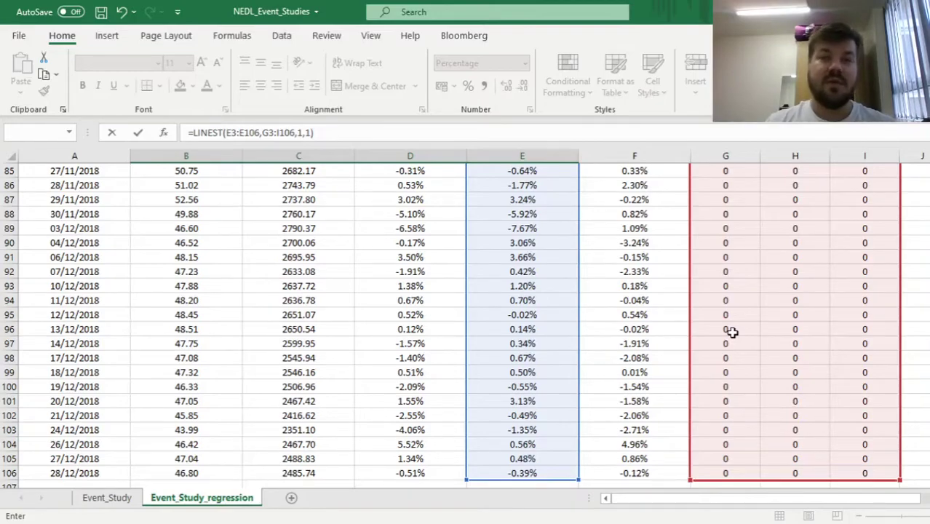
pyautogui.press('Return')
# - Compare the Adjustment and Event coefficients of the market-adjusted model with those of the constant return model
pyautogui.press('Down')
pyautogui.press('Down')
pyautogui.press('Down')
pyautogui.press('Down')
pyautogui.press('Down')
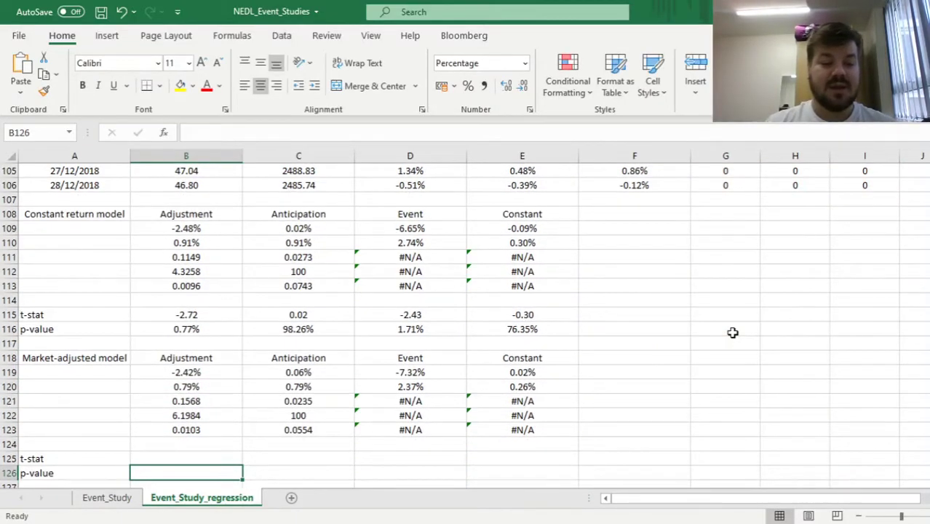
pyautogui.click(186, 372)
pyautogui.keyDown('ctrl'); pyautogui.click(413, 372); pyautogui.keyUp('ctrl')
pyautogui.keyDown('ctrl'); pyautogui.click(423, 229); pyautogui.keyUp('ctrl')
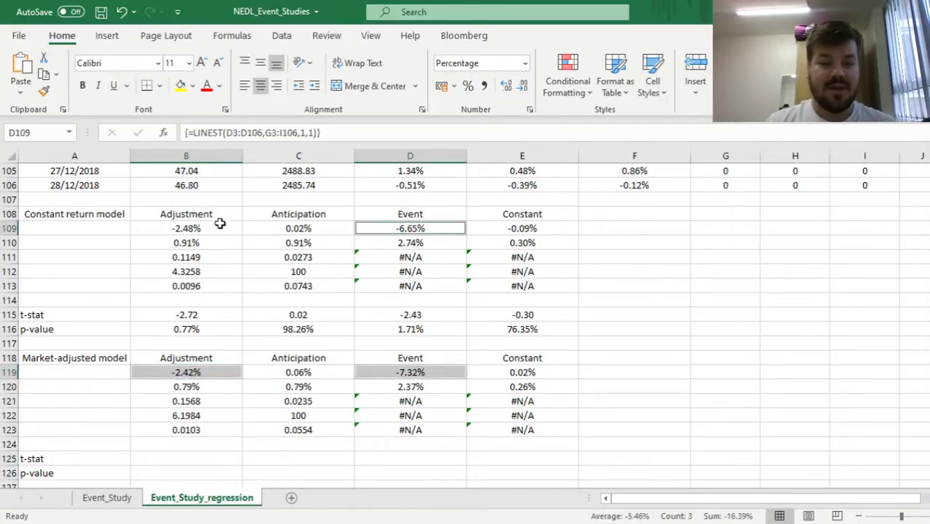
pyautogui.keyDown('ctrl'); pyautogui.click(218, 226); pyautogui.keyUp('ctrl')
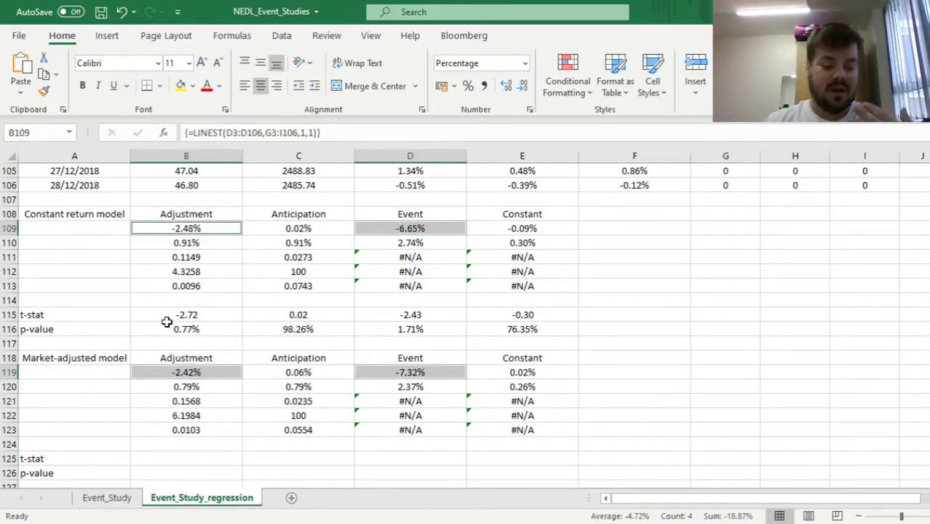
# - Copy the t-stat and p-value formulas from B115:E116 into the market-adjusted model's rows starting at B125
pyautogui.moveTo(161, 318); pyautogui.dragTo(506, 333)
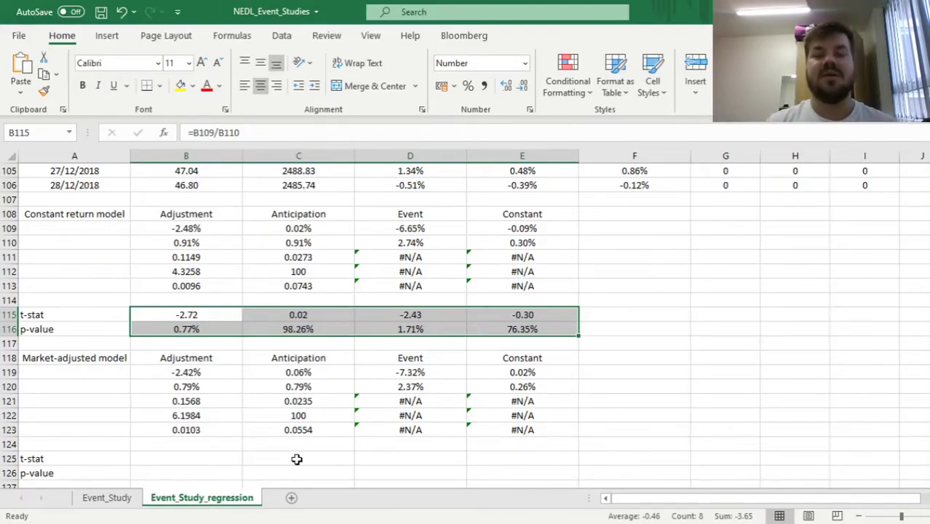
pyautogui.hotkey('ctrl', 'c')
pyautogui.click(188, 457)
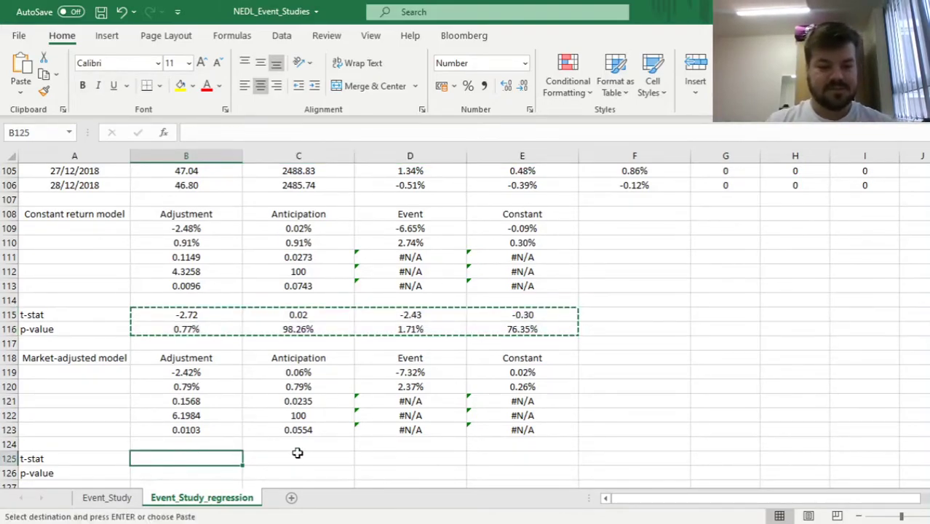
pyautogui.hotkey('ctrl', 'v')
# - Review the market-adjusted model's Event and Adjustment coefficients together with their t-stats and p-values
pyautogui.click(440, 455)
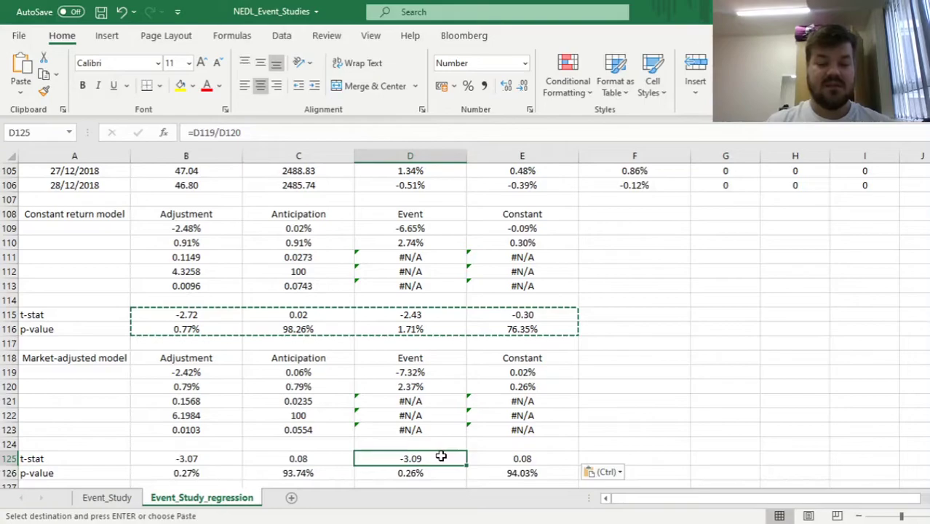
pyautogui.click(403, 474)
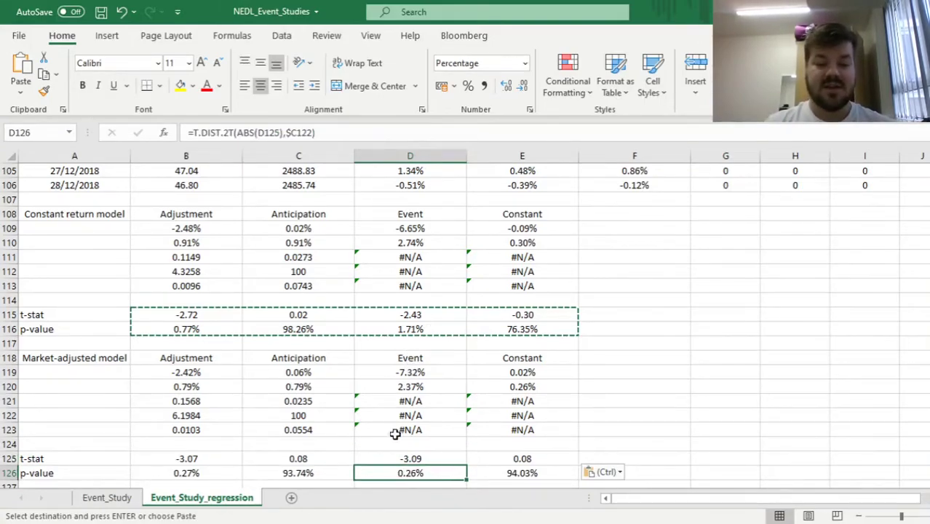
pyautogui.press('Escape')
pyautogui.click(404, 371)
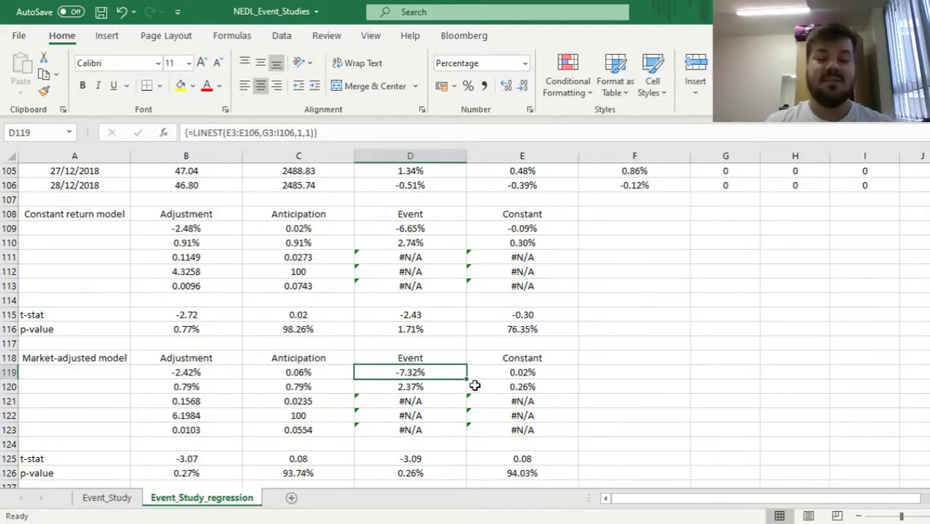
pyautogui.click(195, 371)
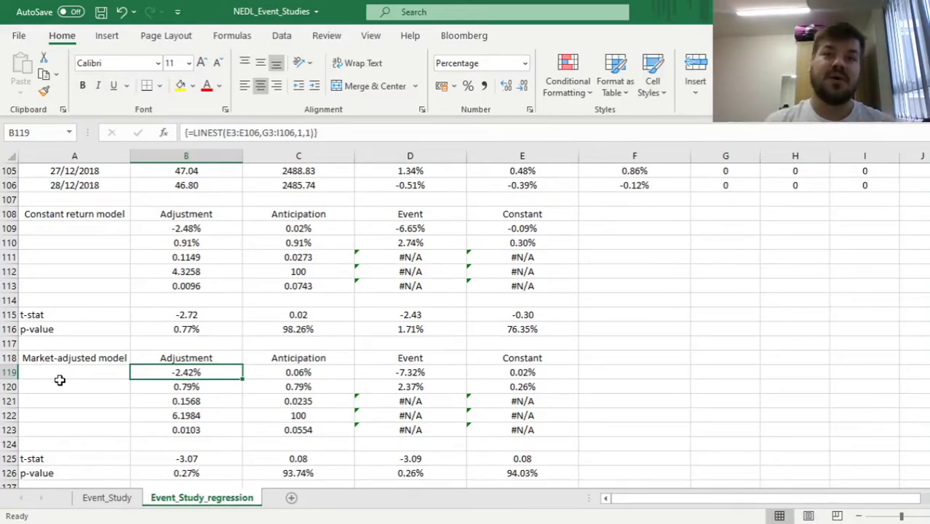
pyautogui.click(181, 474)
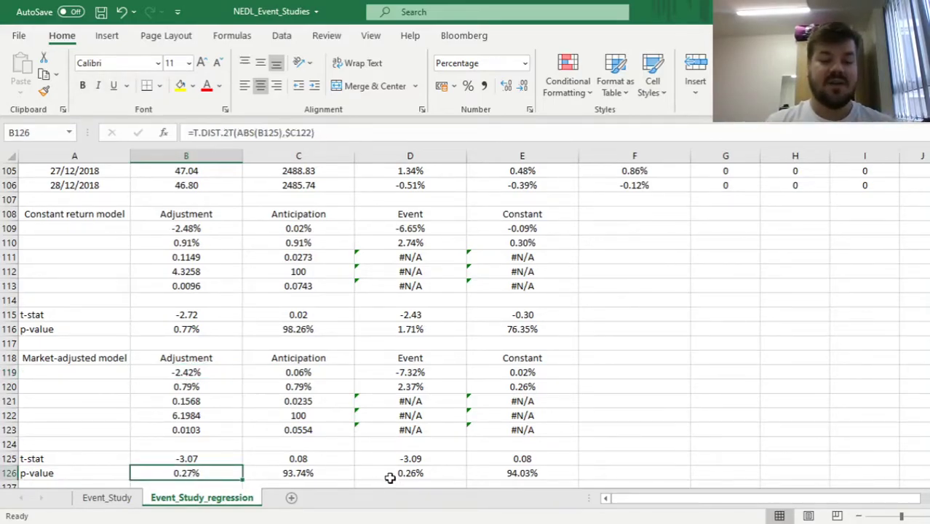
pyautogui.keyDown('ctrl'); pyautogui.click(393, 475); pyautogui.keyUp('ctrl')
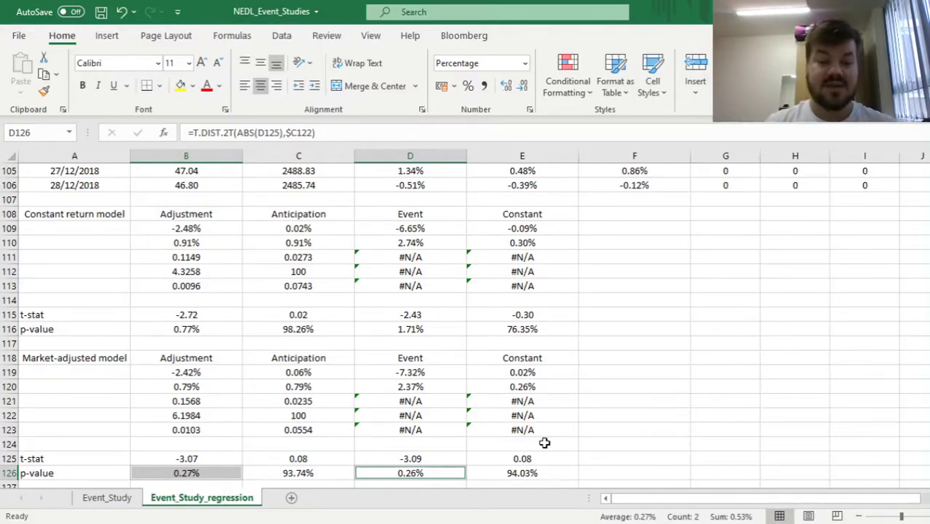
pyautogui.click(187, 459)
pyautogui.click(404, 458)
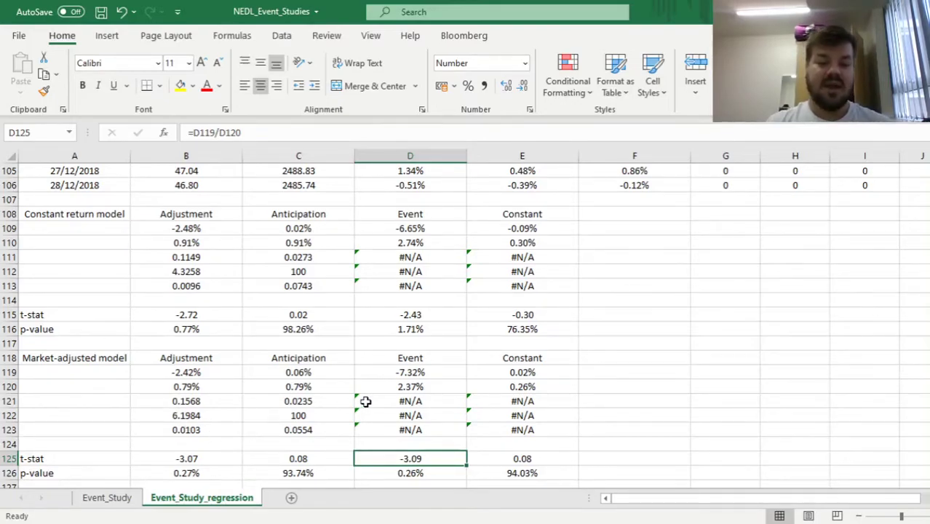
# - Check the Constant and Anticipation coefficients and their t-stats in the market-adjusted model
pyautogui.click(526, 374)
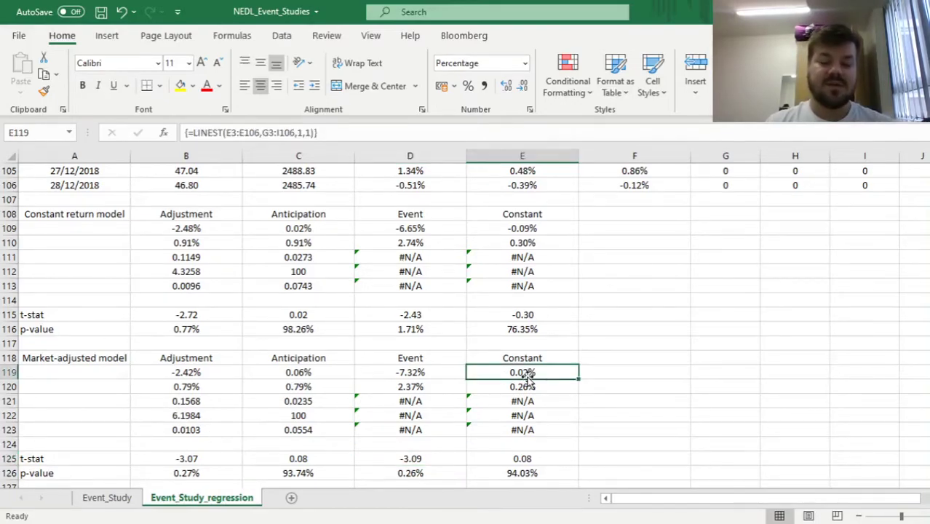
pyautogui.click(302, 372)
pyautogui.click(306, 459)
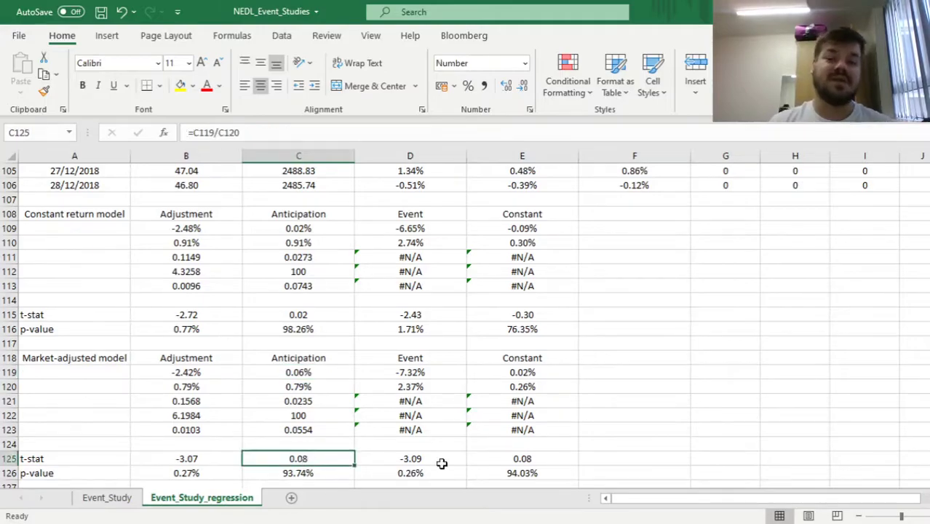
pyautogui.click(522, 460)
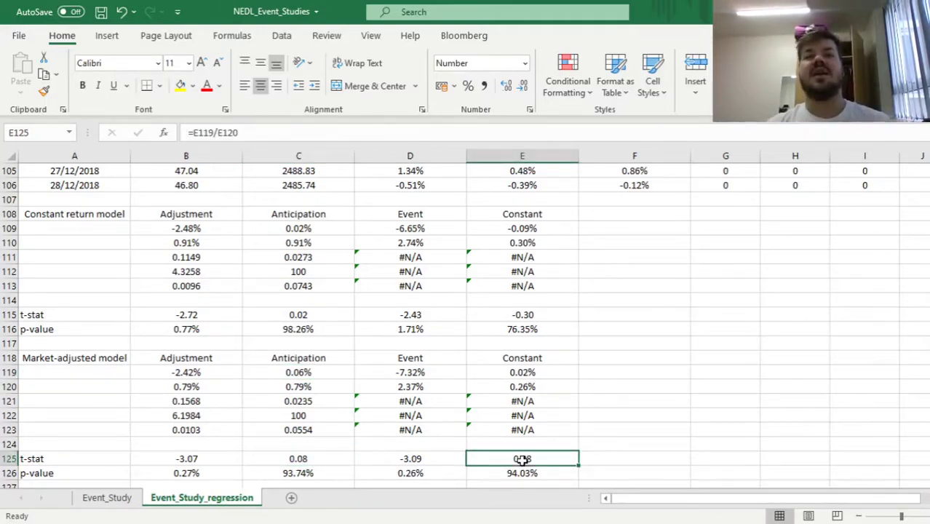
# - Compare the size of the Event coefficient with the Adjustment coefficient in the market-adjusted model
pyautogui.click(431, 371)
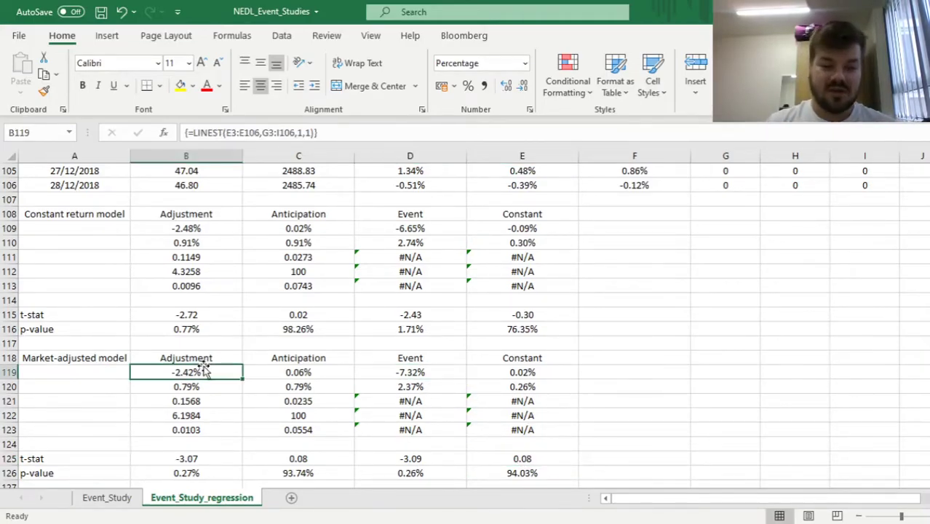
pyautogui.click(206, 371)
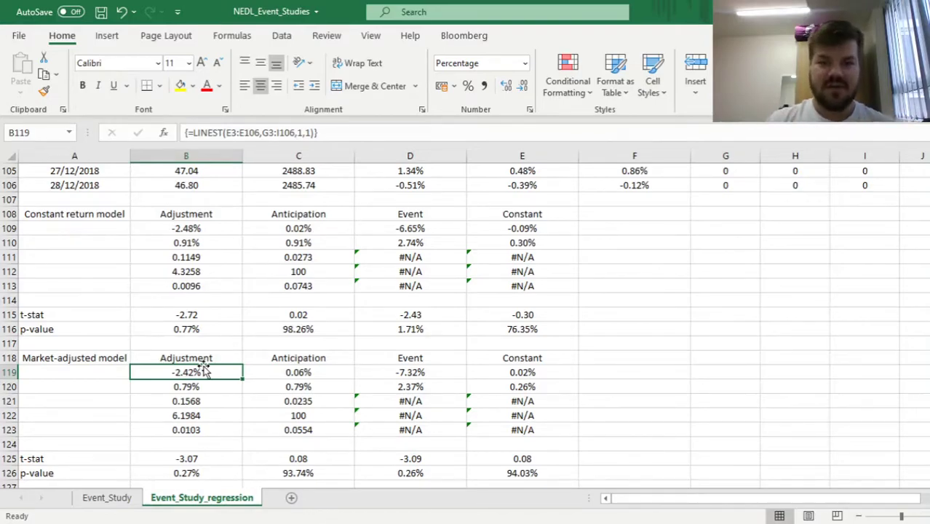
pyautogui.click(399, 374)
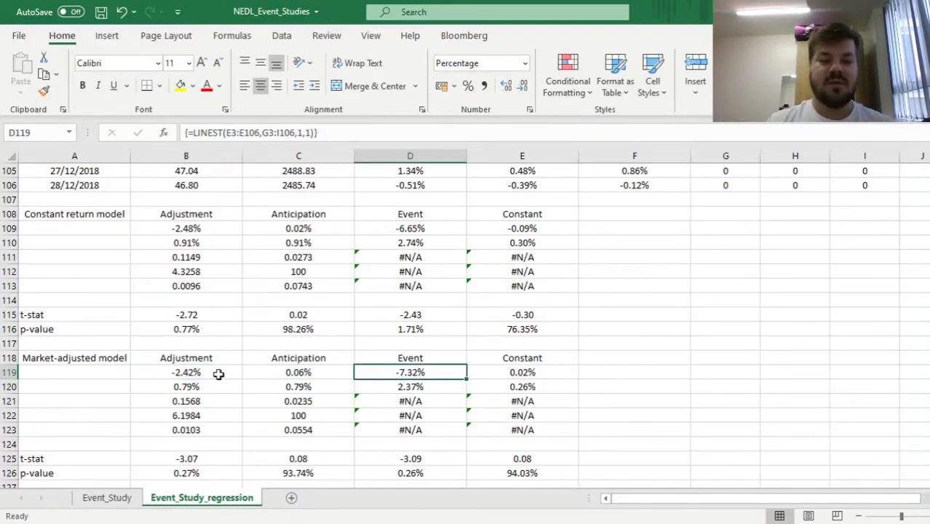
pyautogui.click(215, 373)
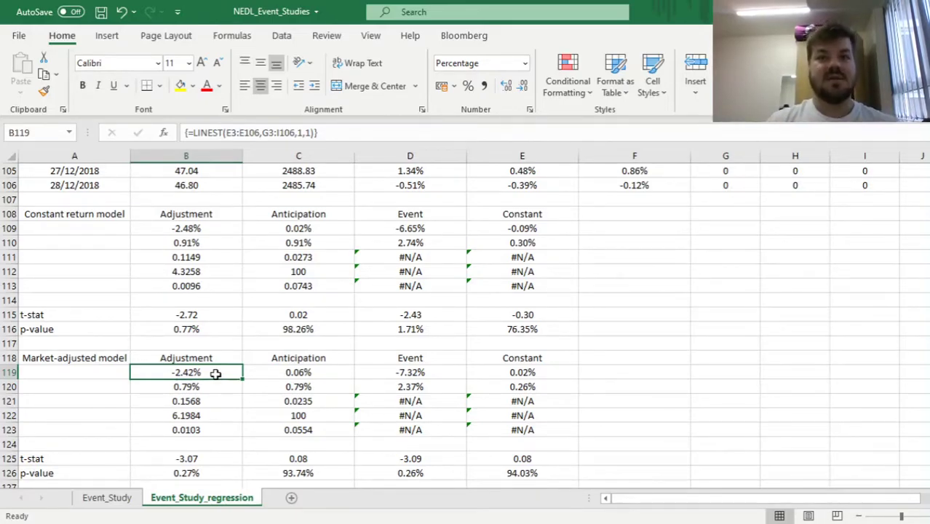
# - Start a LINEST formula across B129:F133 under CAPM, with the stock returns D3:D106 as the dependent variable
pyautogui.press('Down')
pyautogui.press('Down')
pyautogui.press('Down')
pyautogui.press('Down')
pyautogui.press('Down')
pyautogui.press('Down')
pyautogui.press('Down')
pyautogui.press('Down')
pyautogui.press('Down')
pyautogui.press('Down')
pyautogui.press('Down')
pyautogui.press('Down')
pyautogui.press('Down')
pyautogui.press('Down')
pyautogui.press('Down')
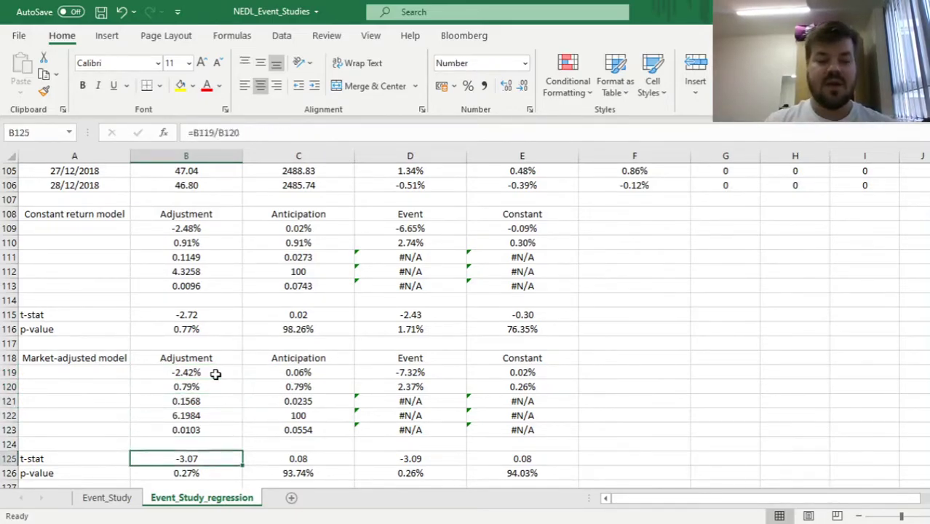
pyautogui.press('Down')
pyautogui.press('Down')
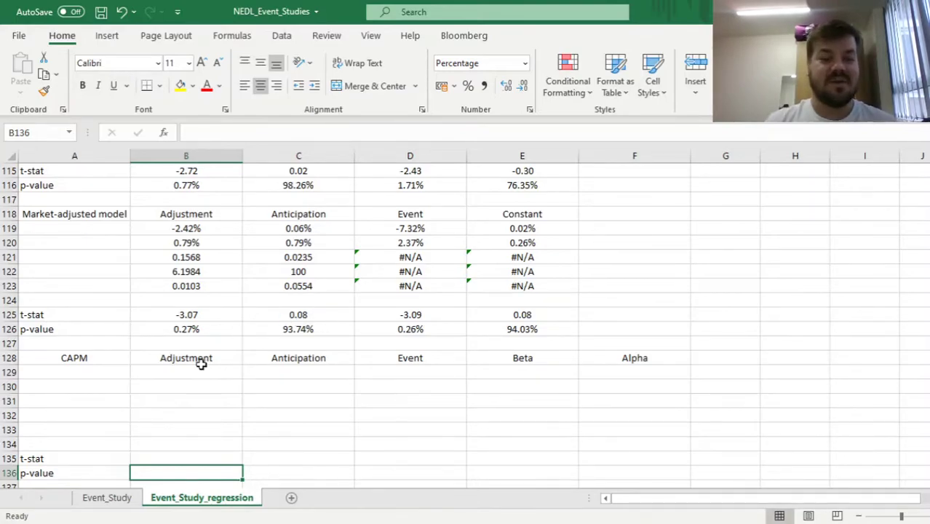
pyautogui.click(189, 370)
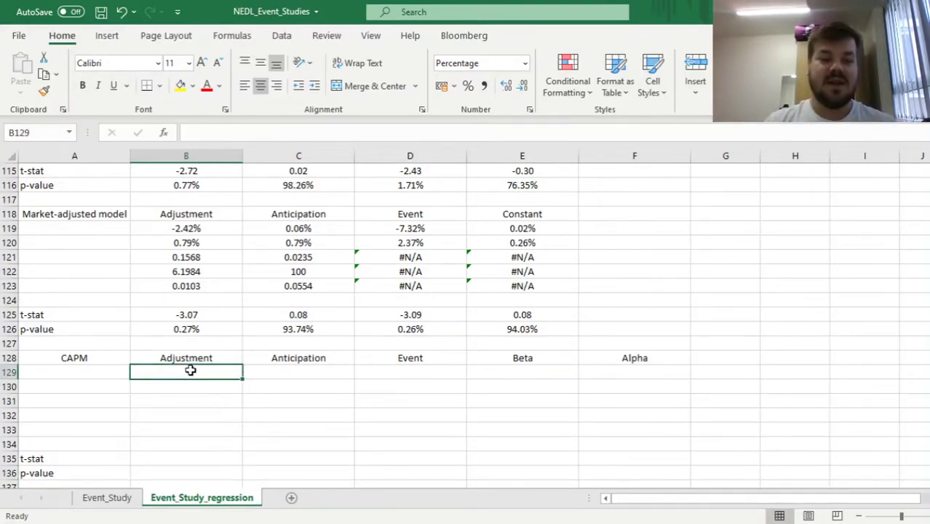
pyautogui.moveTo(188, 372); pyautogui.dragTo(670, 426)
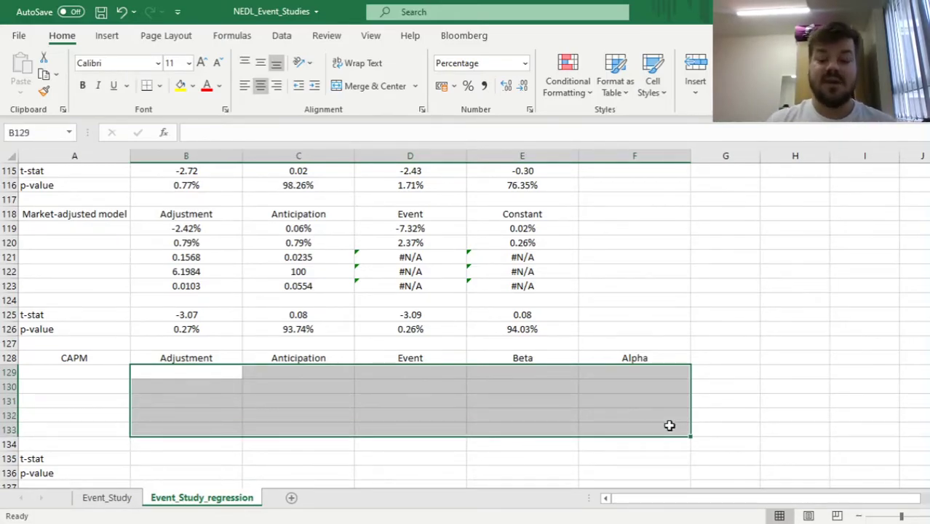
pyautogui.write('=LINEST(')
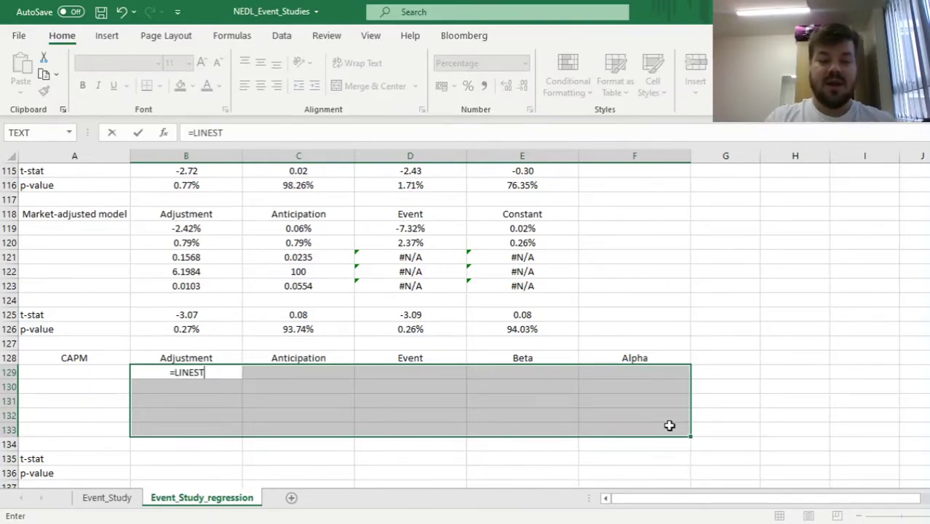
pyautogui.click(632, 228)
pyautogui.hotkey('ctrl', 'Up')
pyautogui.hotkey('ctrl', 'Up')
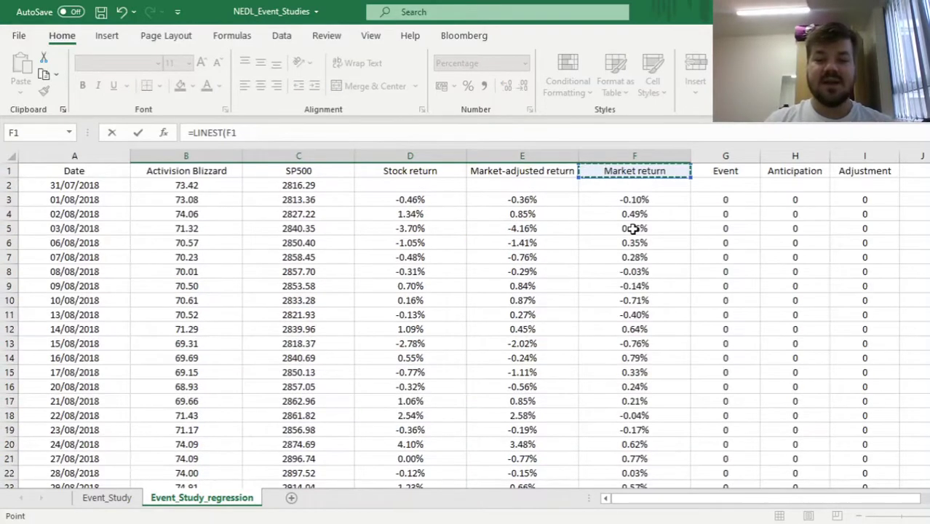
pyautogui.press('Left')
pyautogui.press('Left')
pyautogui.press('Left')
pyautogui.press('Down')
pyautogui.press('Right')
pyautogui.press('Down')
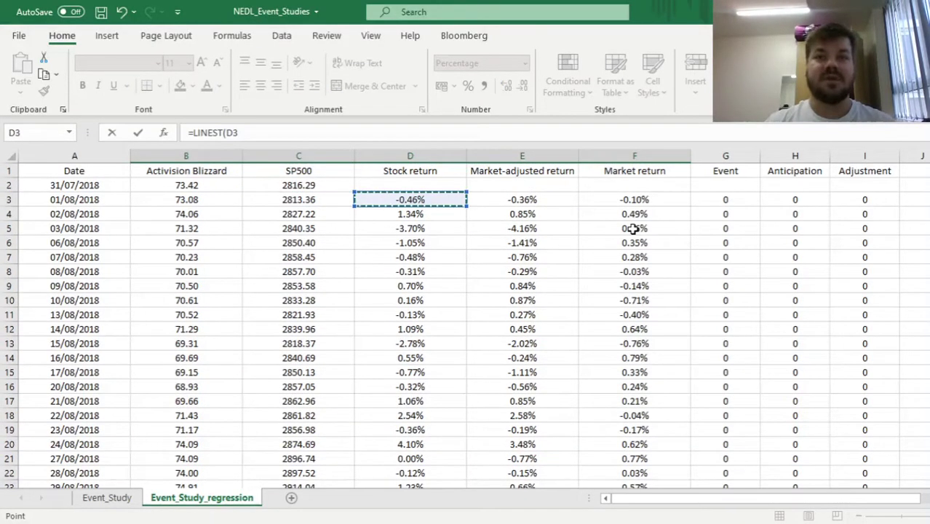
pyautogui.hotkey('ctrl', 'shift', 'Down')
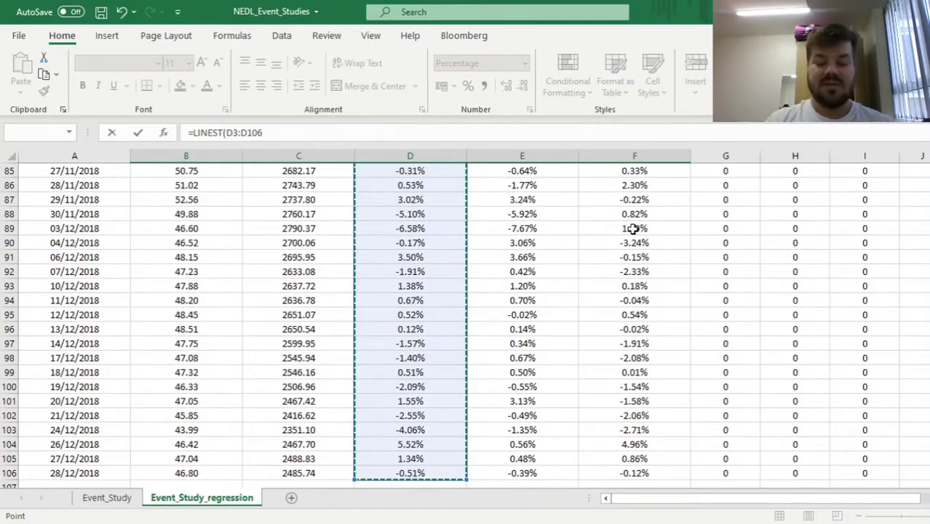
pyautogui.write(',')
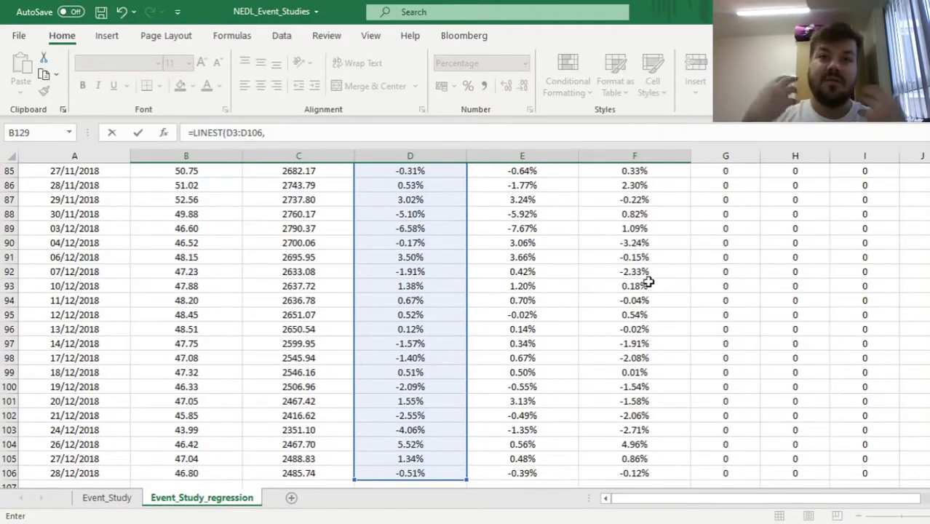
# - Complete the CAPM LINEST with market return and the dummies F3:I106 as regressors and 1,1 for constant and statistics, entering it as an array formula
pyautogui.click(619, 328)
pyautogui.hotkey('ctrl', 'Up')
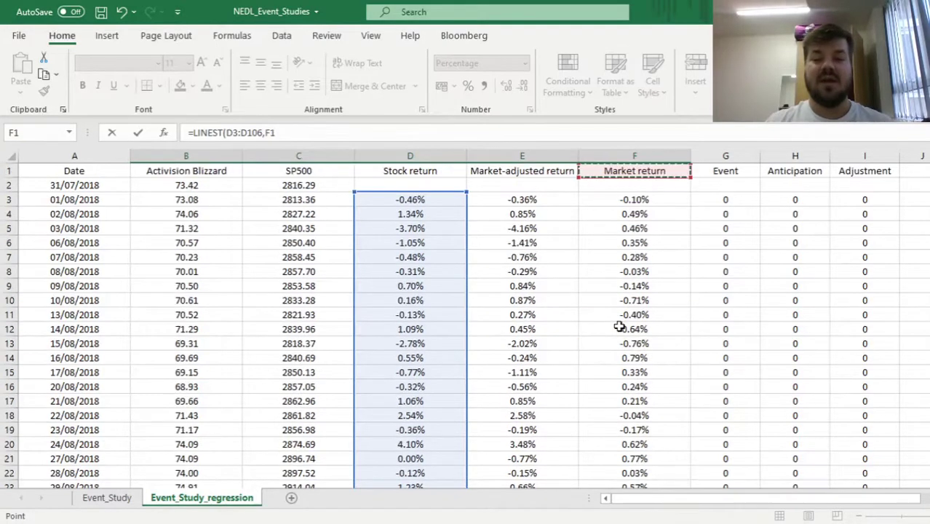
pyautogui.press('Down')
pyautogui.press('Down')
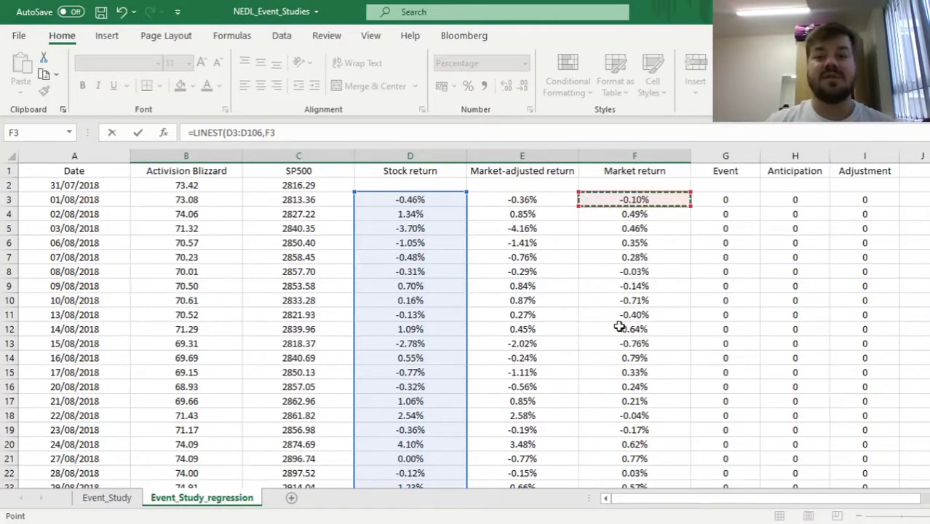
pyautogui.hotkey('ctrl', 'shift', 'Right')
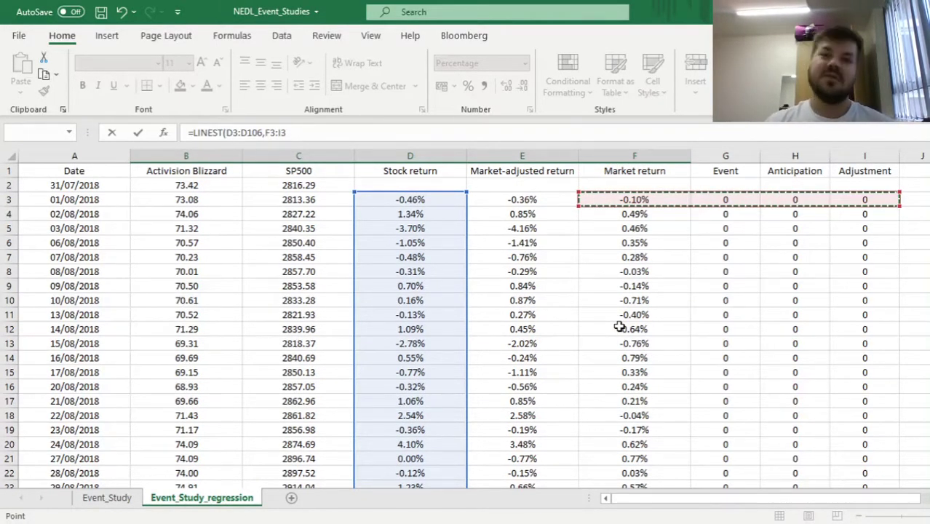
pyautogui.hotkey('ctrl', 'shift', 'Down')
pyautogui.write(',')
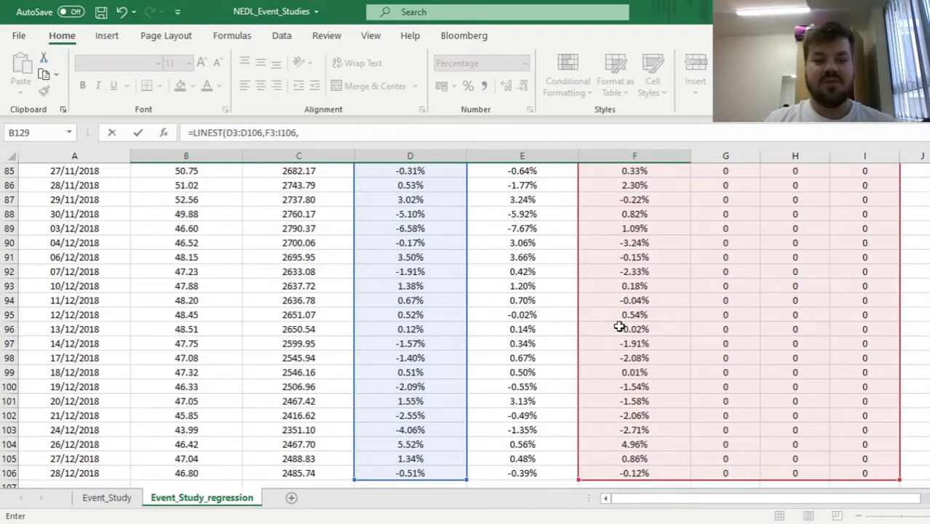
pyautogui.write('1,')
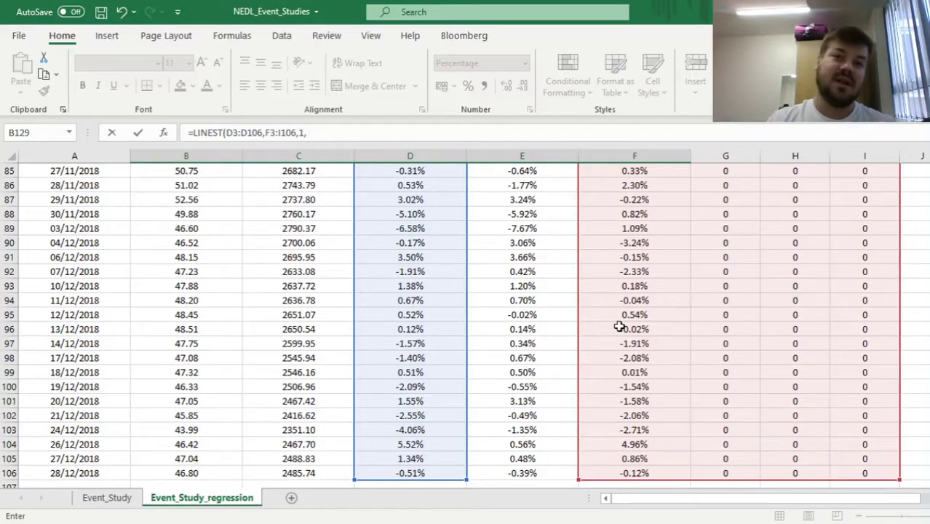
pyautogui.write('1)')
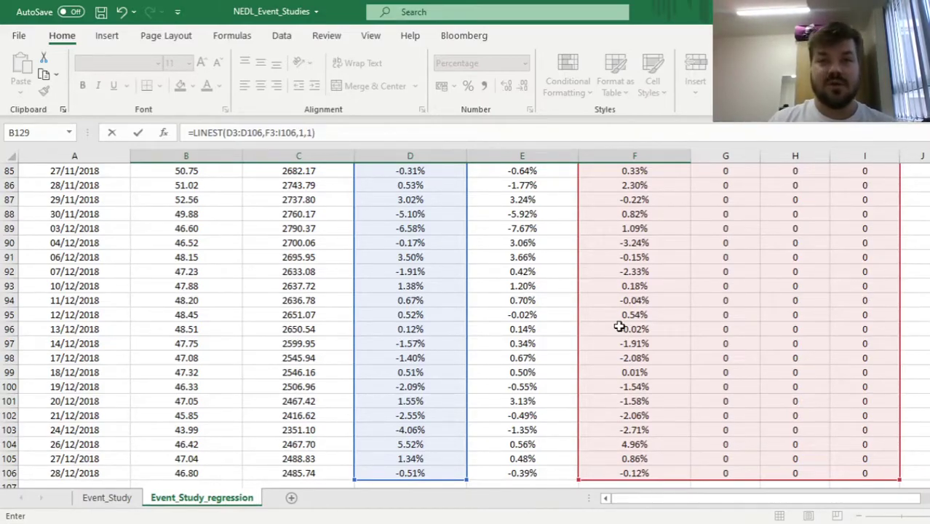
pyautogui.press('Return')
pyautogui.press('Down')
pyautogui.press('Down')
pyautogui.press('Down')
pyautogui.press('Down')
pyautogui.press('Down')
pyautogui.press('Down')
pyautogui.press('Down')
pyautogui.press('Down')
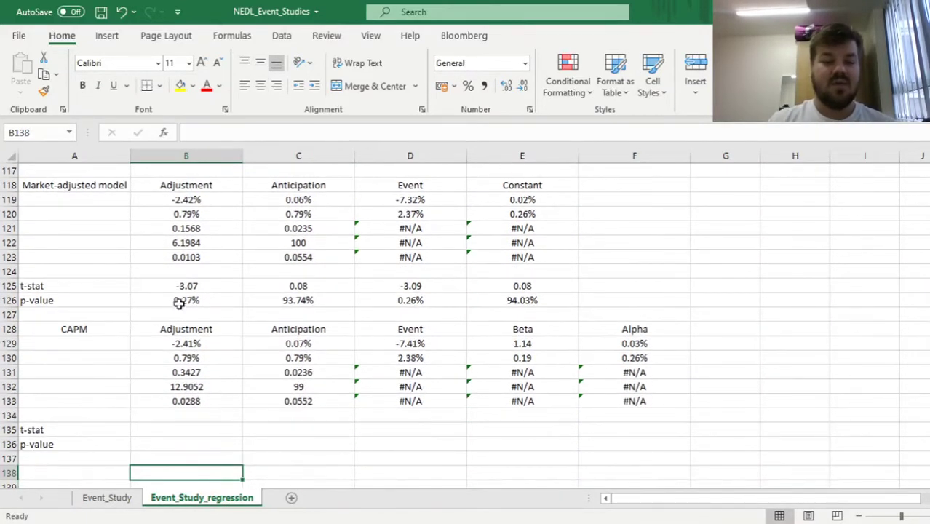
# - Copy the t-stat and p-value formulas from B125:B126 into the CAPM block at B135:B136 and extend them across to column F
pyautogui.moveTo(162, 289); pyautogui.dragTo(215, 300)
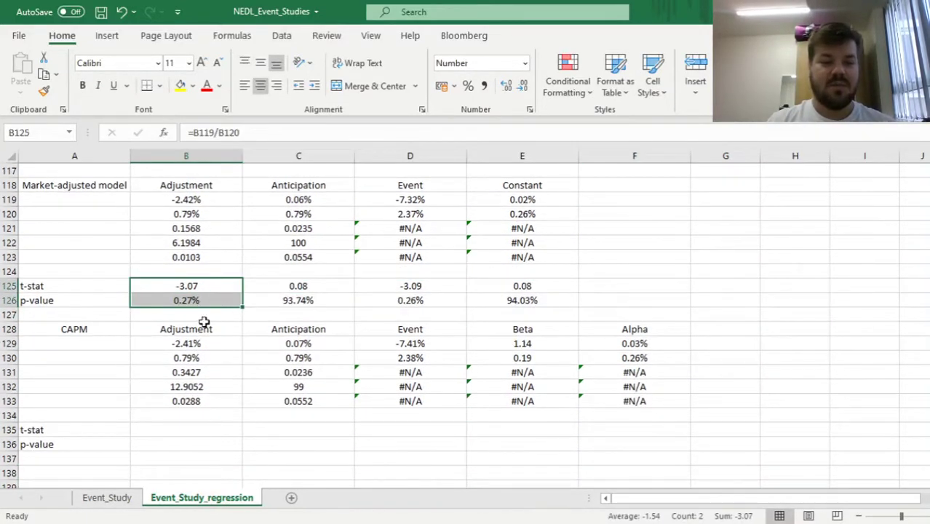
pyautogui.hotkey('ctrl', 'c')
pyautogui.click(211, 430)
pyautogui.hotkey('ctrl', 'v')
pyautogui.press('Escape')
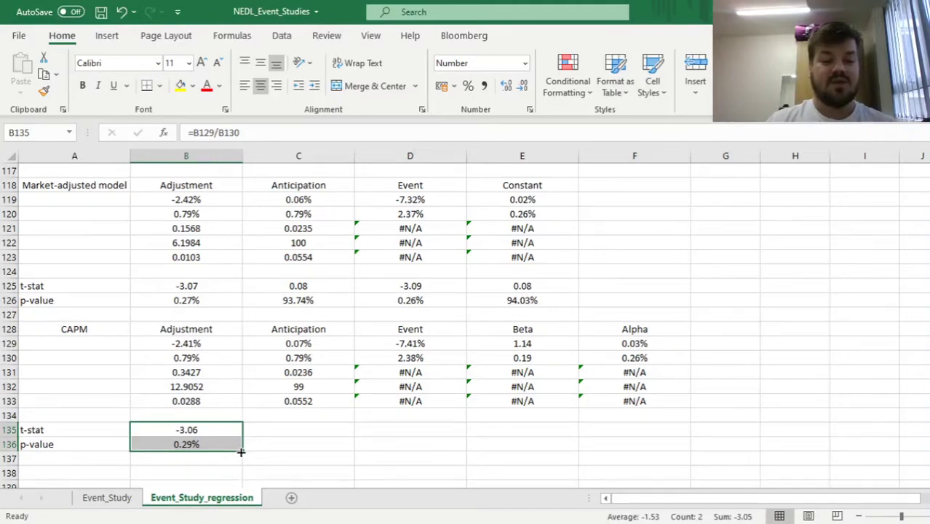
pyautogui.moveTo(243, 450); pyautogui.dragTo(654, 458)
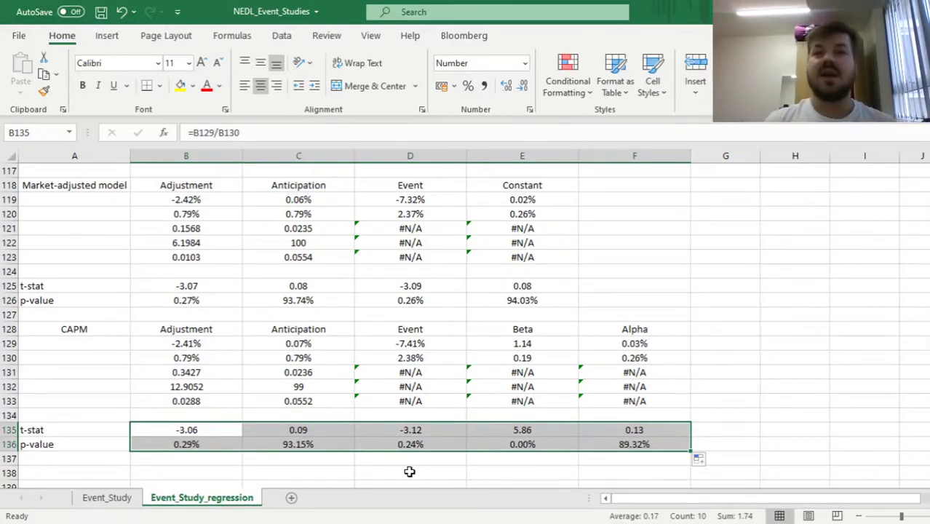
# - Compare the CAPM Event coefficient with the market-adjusted one, and examine the CAPM Adjustment coefficient and the Beta with its t-stat
pyautogui.click(393, 345)
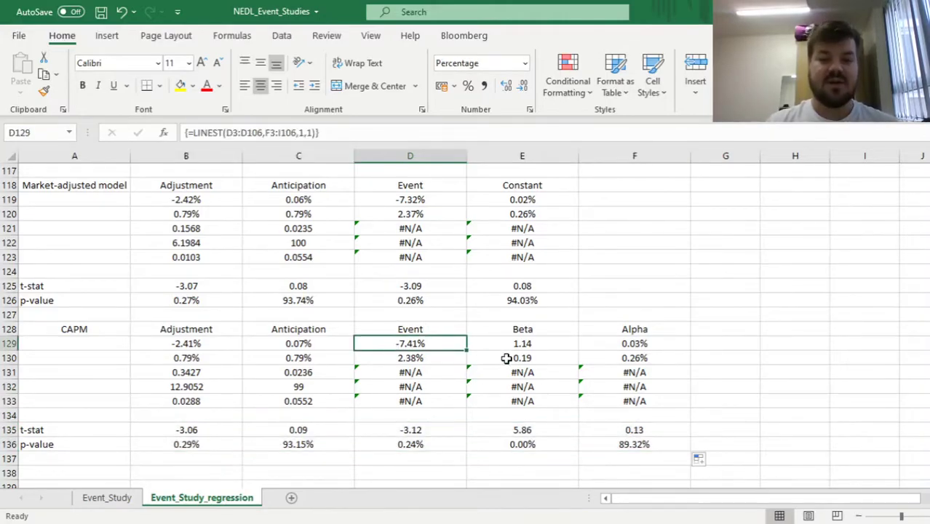
pyautogui.keyDown('ctrl'); pyautogui.click(408, 196); pyautogui.keyUp('ctrl')
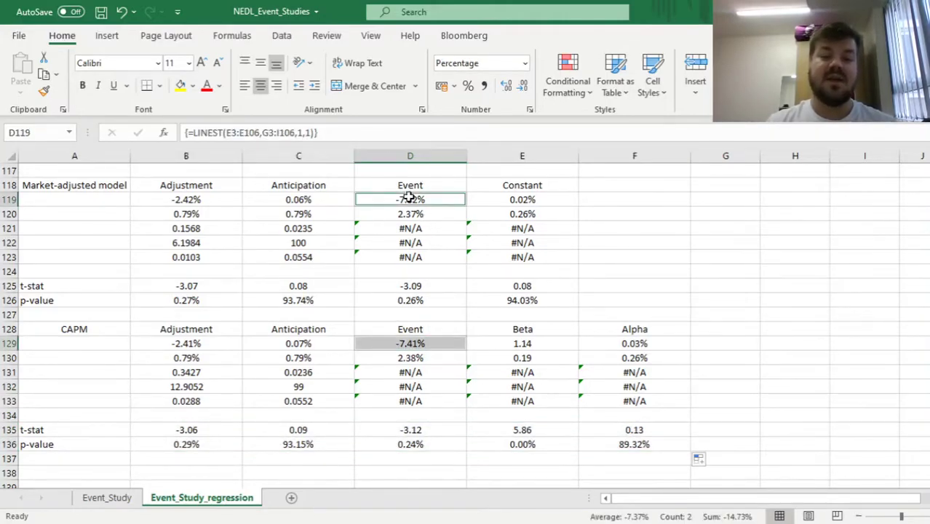
pyautogui.click(187, 344)
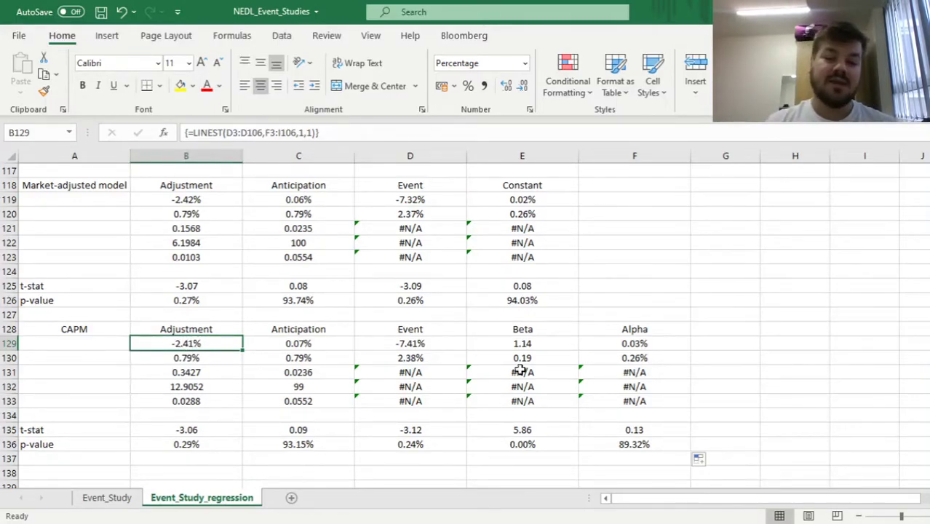
pyautogui.click(507, 347)
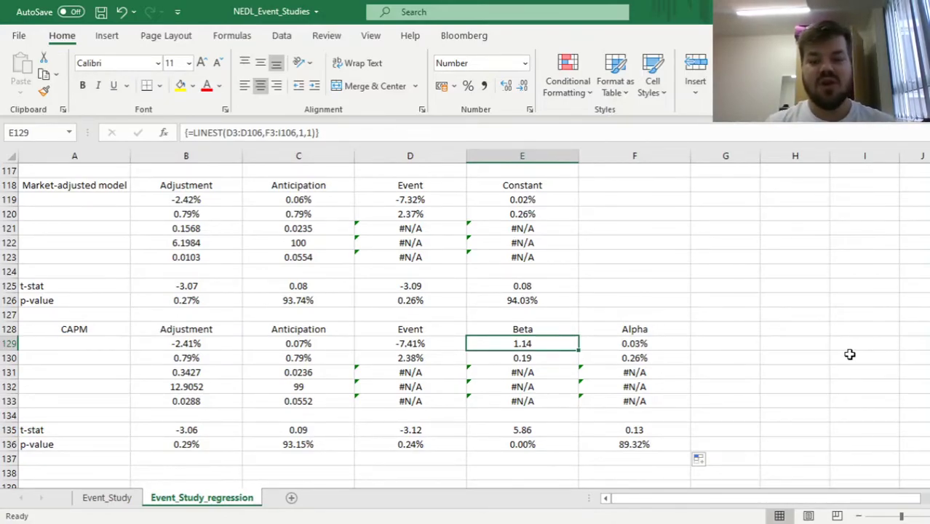
pyautogui.click(528, 429)
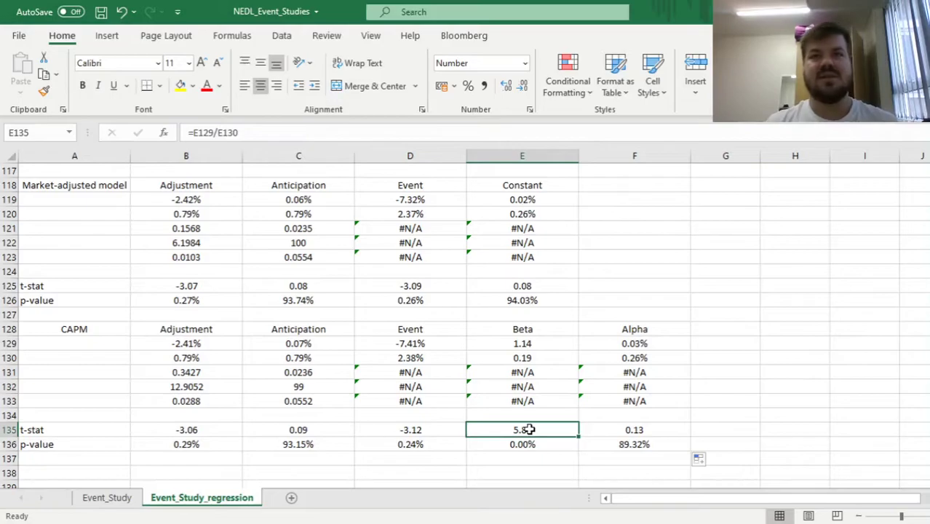